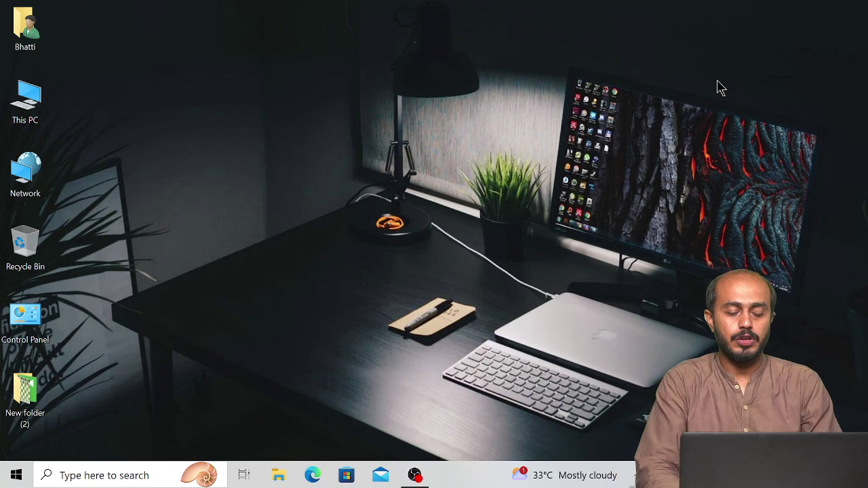
# - Create a blank document in Word 2016 and enter the text "Hello word"
pyautogui.press('super')
pyautogui.write('wo')
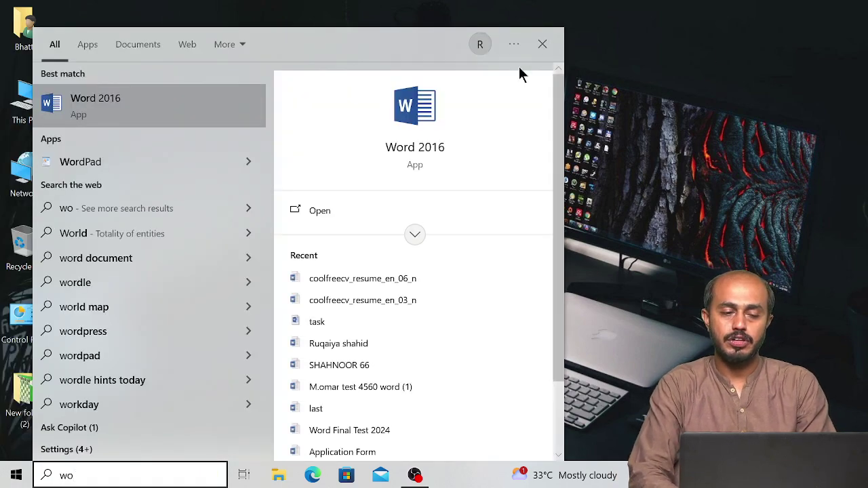
pyautogui.click(179, 107)
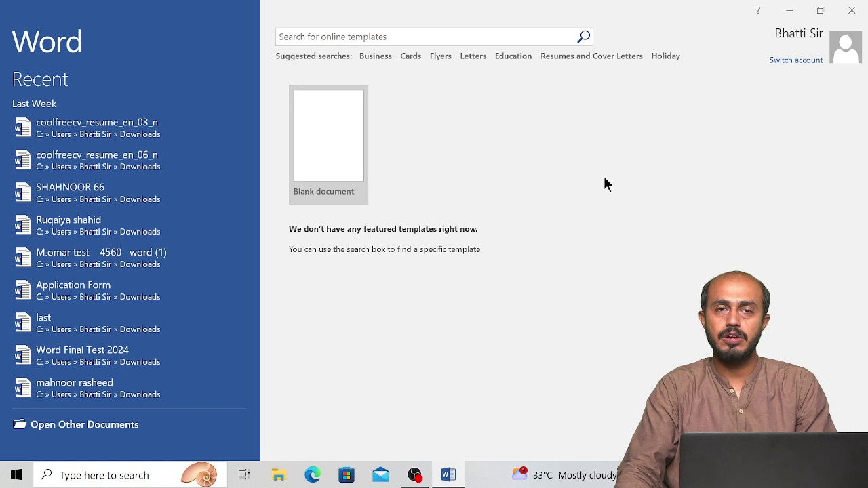
pyautogui.click(350, 134)
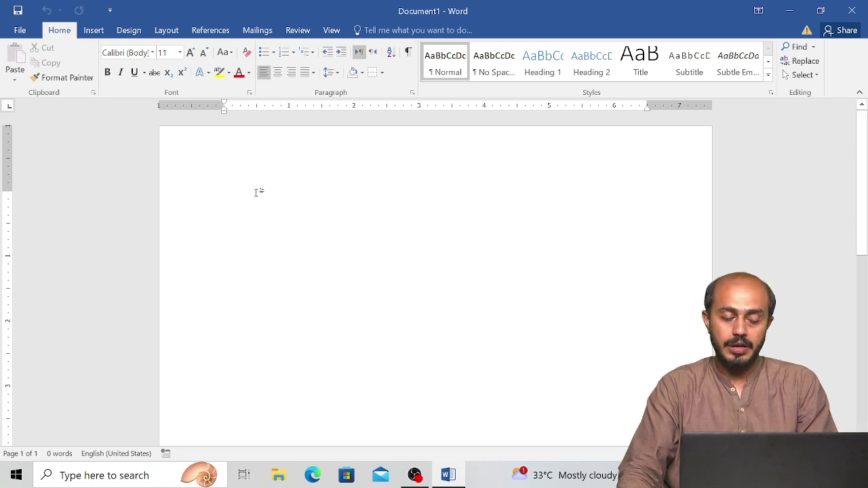
pyautogui.write('Hello word')
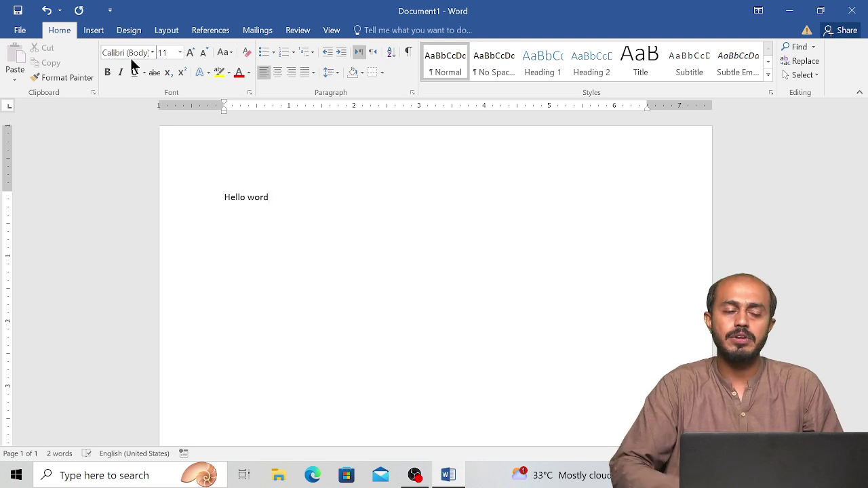
pyautogui.click(153, 52)
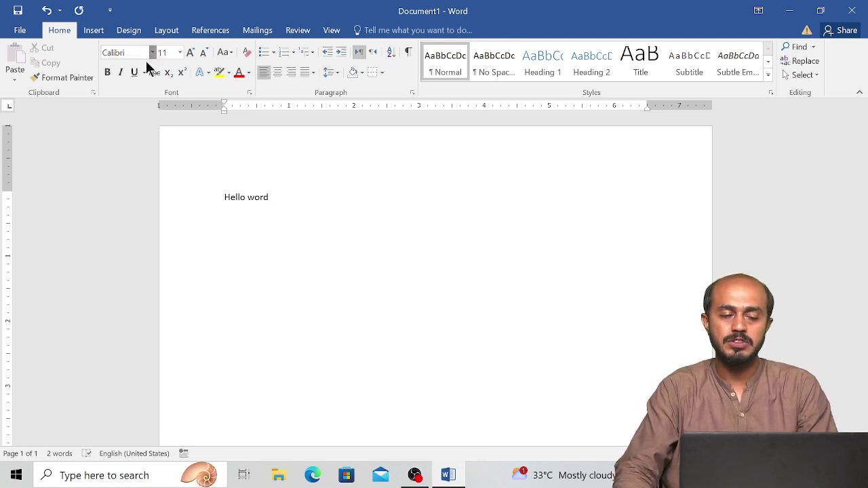
pyautogui.moveTo(285, 94)
pyautogui.mouseDown()
pyautogui.moveTo(287, 191)
pyautogui.moveTo(294, 82)
pyautogui.moveTo(285, 79)
pyautogui.mouseUp()
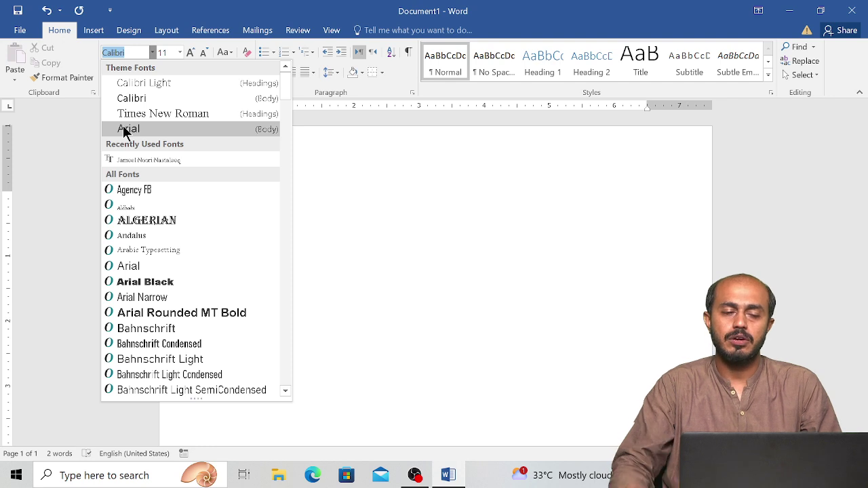
pyautogui.click(397, 196)
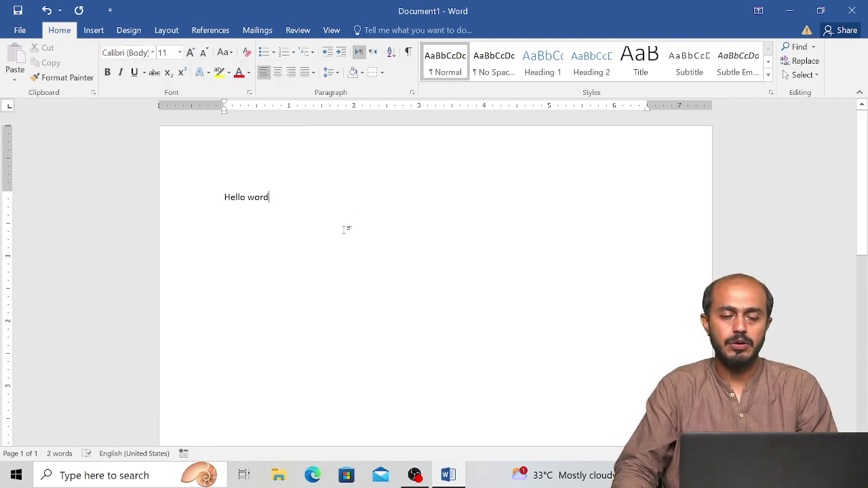
# - Select the word "Hello" in the text line and set its font size to 20
pyautogui.scroll(6, 345, 230)
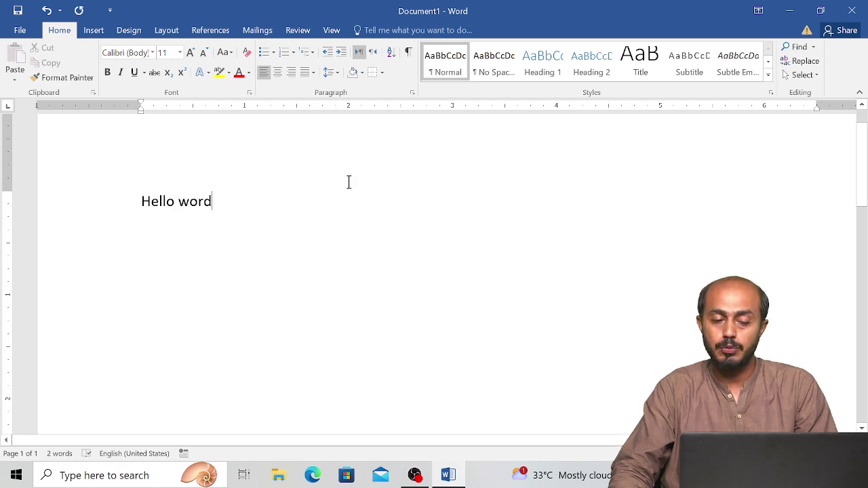
pyautogui.click(170, 203)
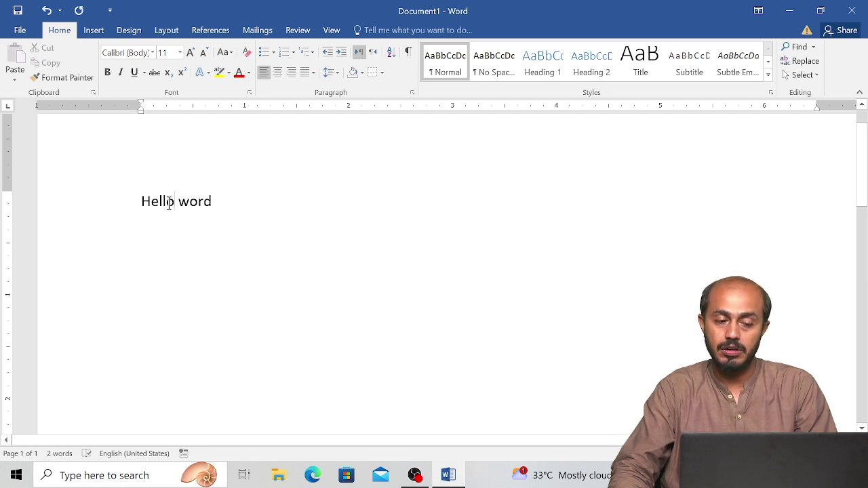
pyautogui.moveTo(169, 204); pyautogui.dragTo(139, 204)
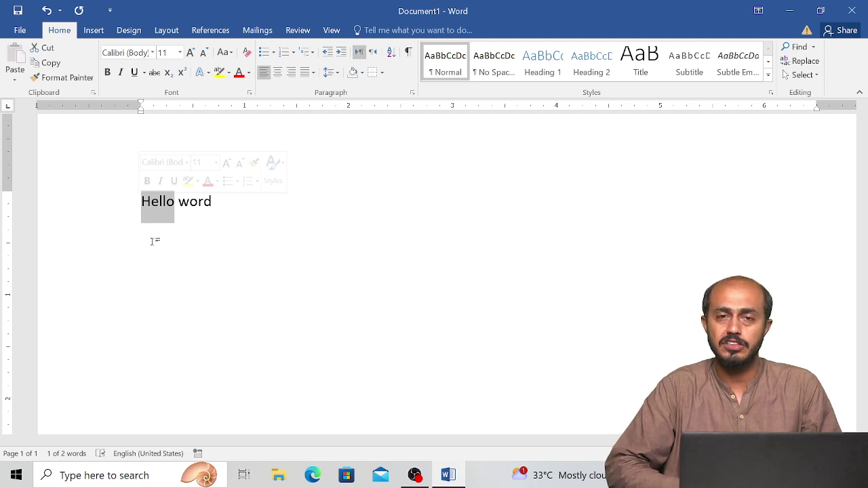
pyautogui.click(179, 53)
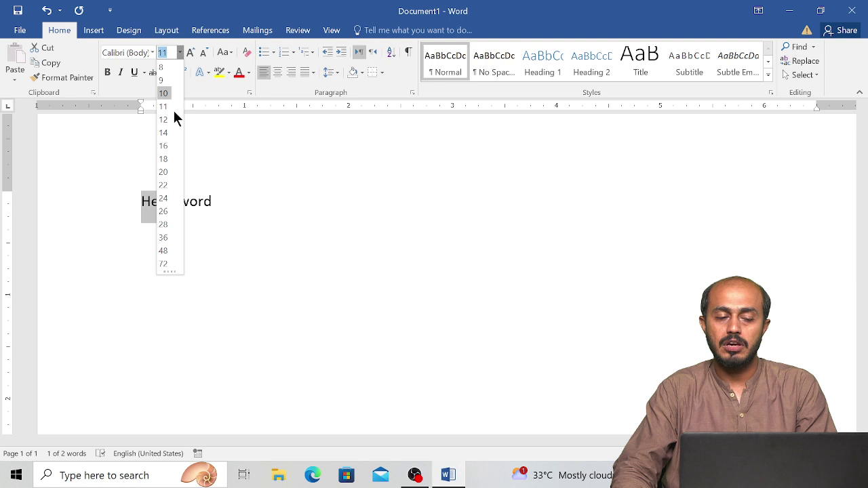
pyautogui.click(169, 170)
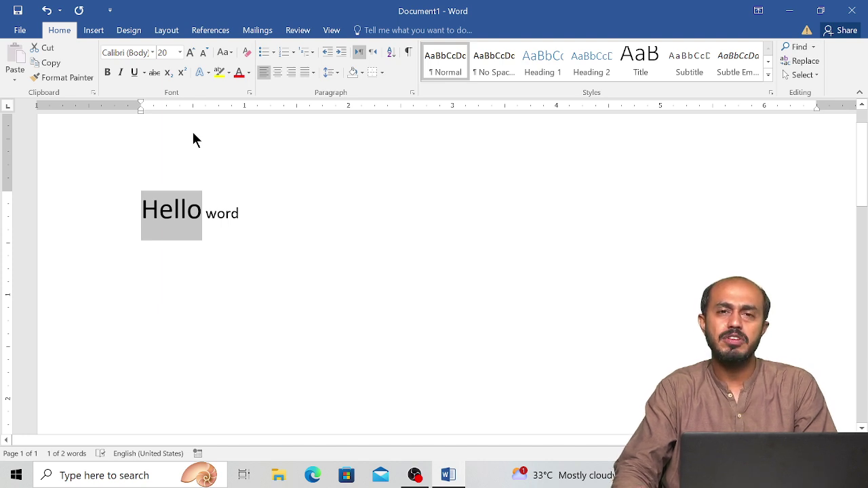
# - Set the selected word "Hello" to font size 11 and change its font to Arial Black
pyautogui.click(180, 52)
pyautogui.click(163, 106)
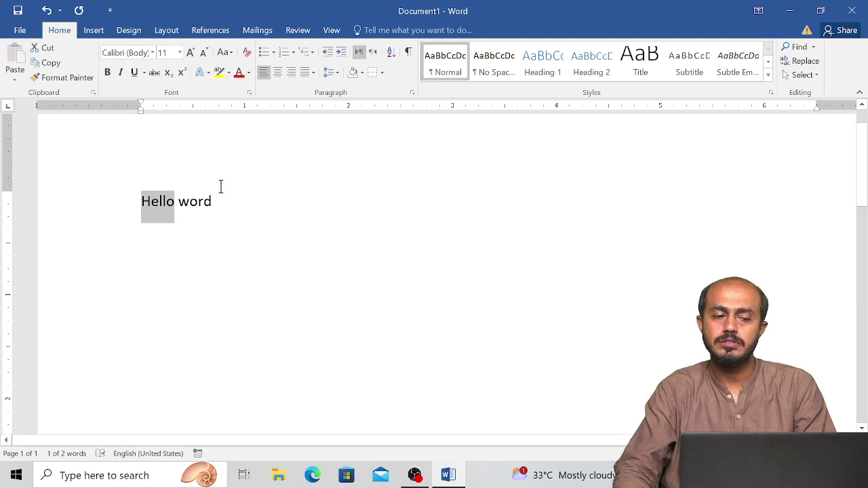
pyautogui.click(152, 54)
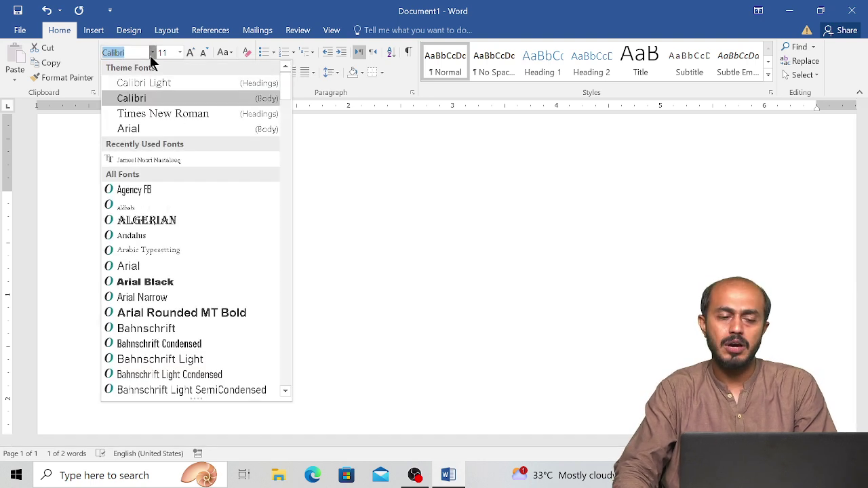
pyautogui.scroll(-2, 215, 203)
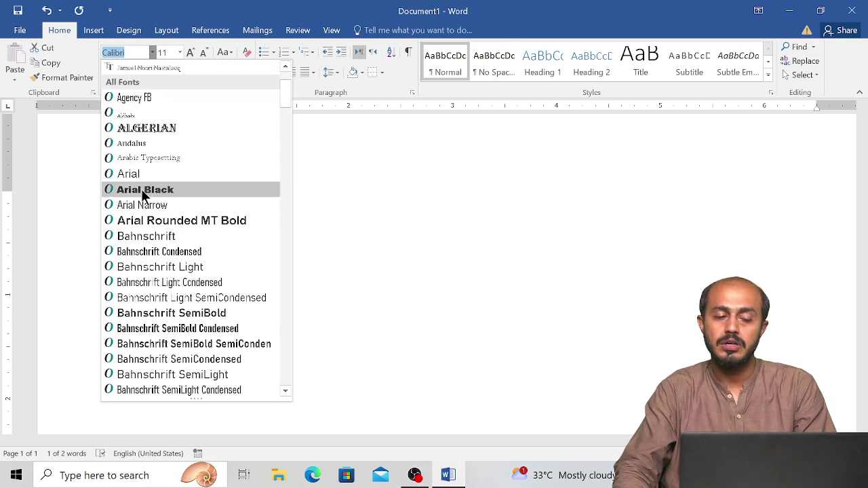
pyautogui.click(141, 189)
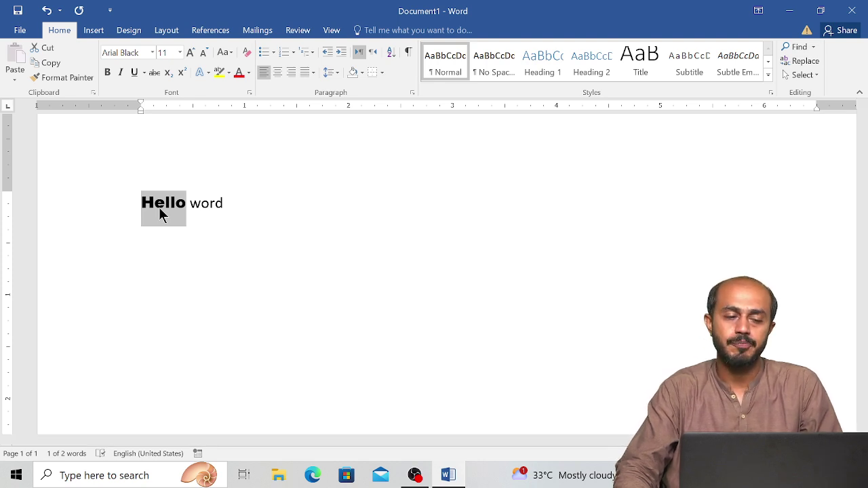
# - Look through the whole list of available fonts without picking one for the word "Hello"
pyautogui.click(153, 53)
pyautogui.scroll(-15, 294, 214)
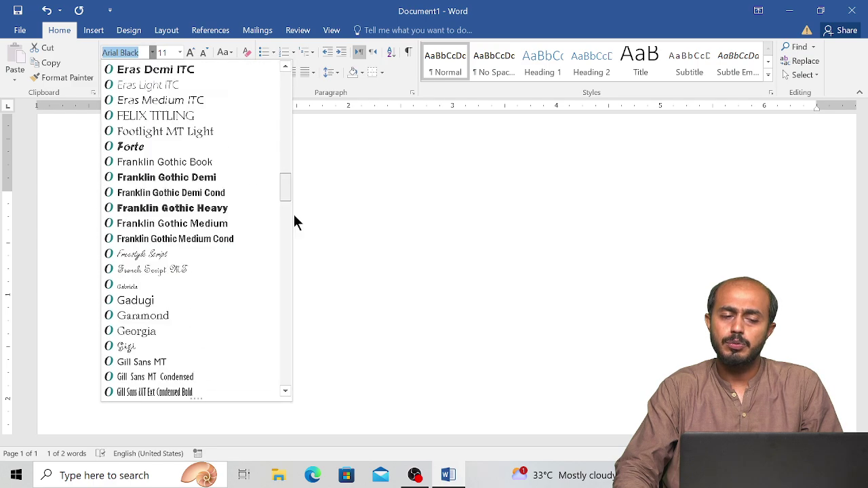
pyautogui.scroll(-20, 292, 380)
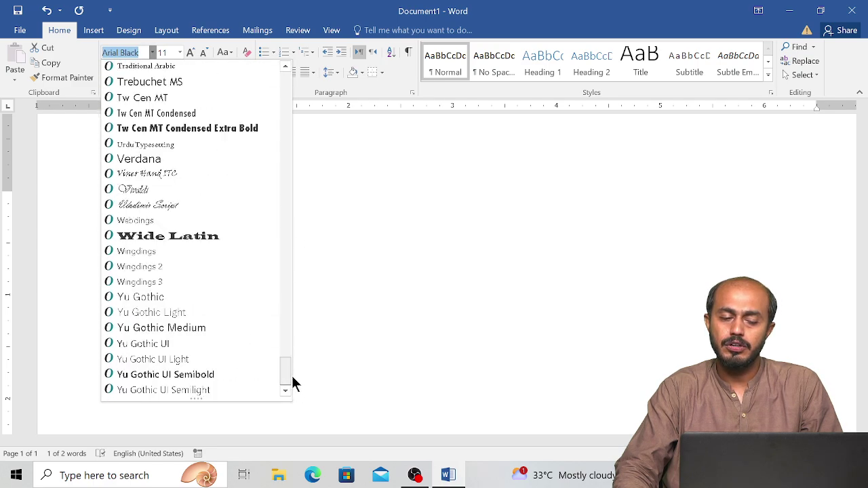
pyautogui.scroll(10, 292, 376)
pyautogui.scroll(20, 282, 108)
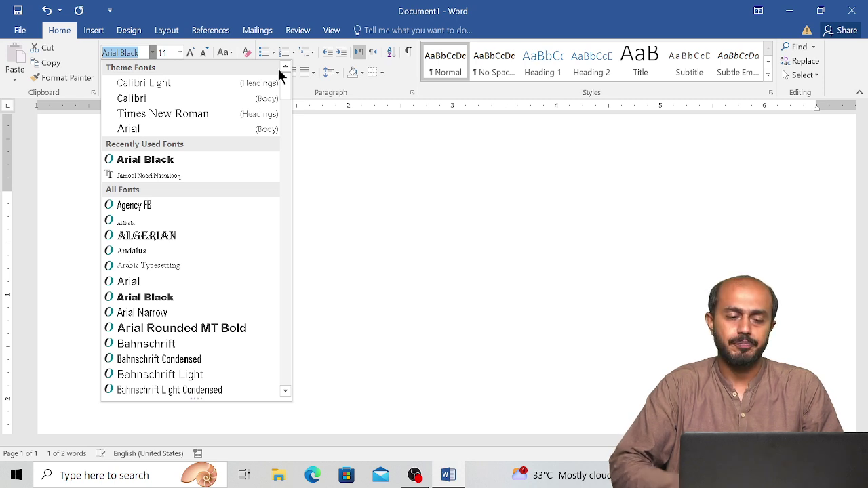
pyautogui.click(314, 136)
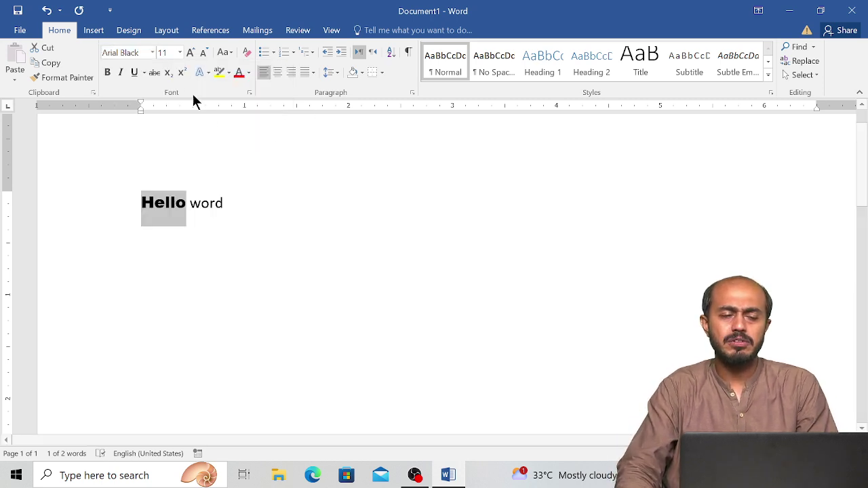
# - Try to apply a font size of 0 to the selected word "Hello"
pyautogui.click(179, 54)
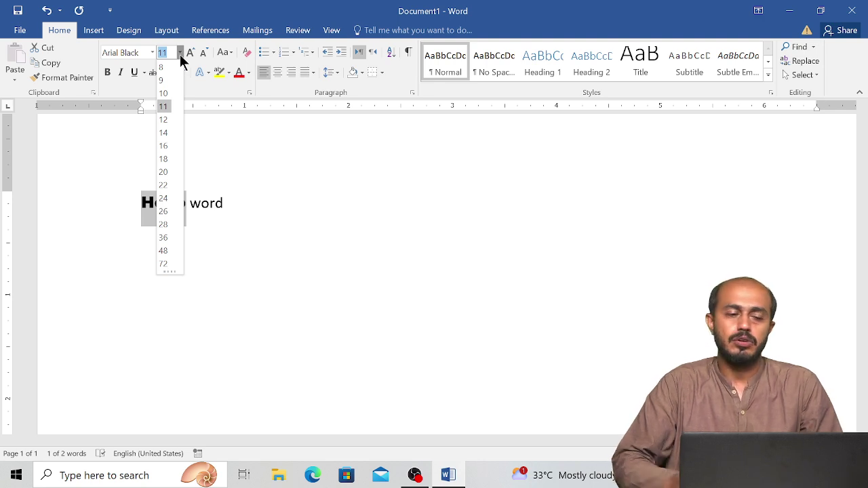
pyautogui.write('1')
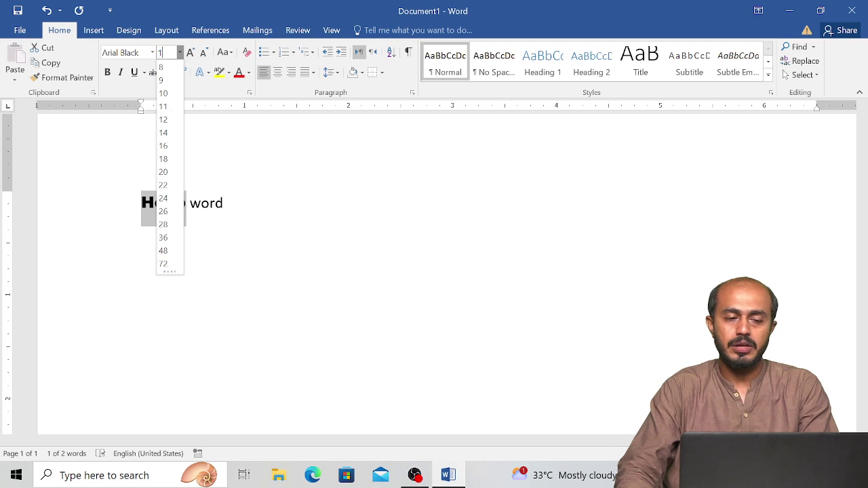
pyautogui.write('0')
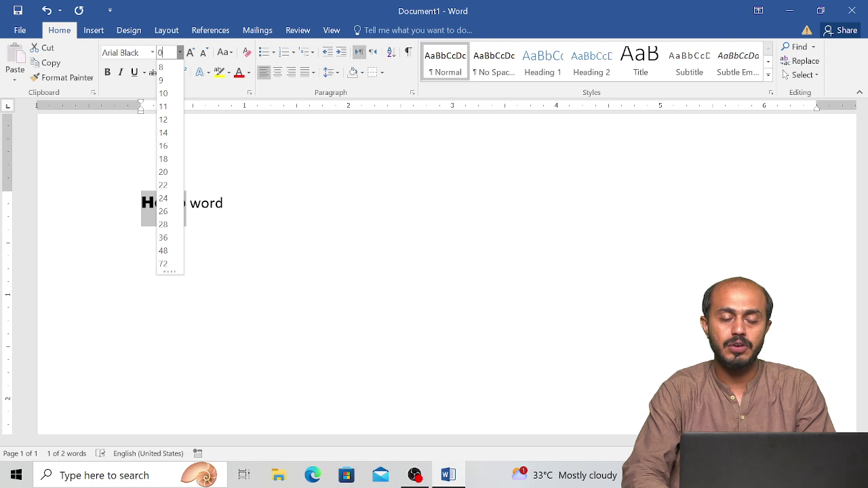
pyautogui.press('Return')
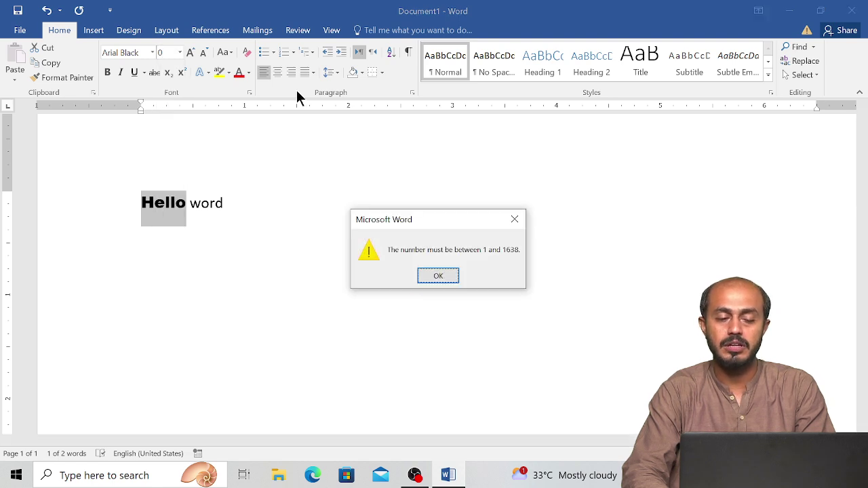
pyautogui.moveTo(407, 224); pyautogui.dragTo(381, 193)
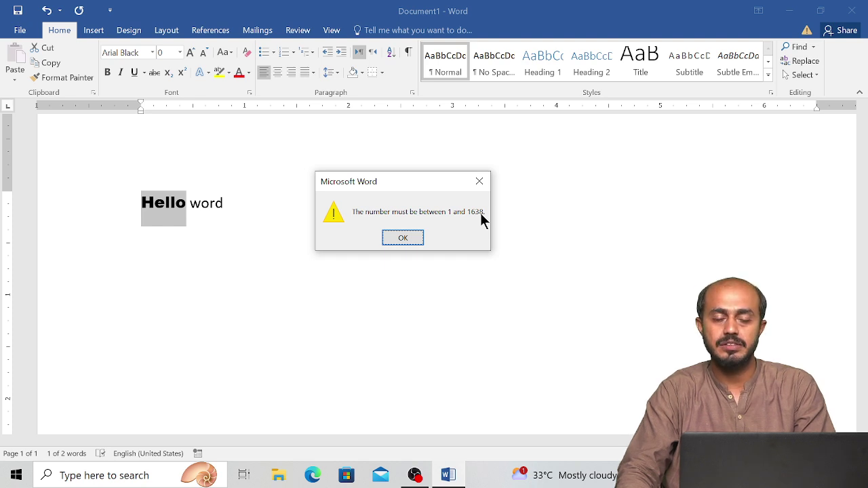
pyautogui.click(479, 181)
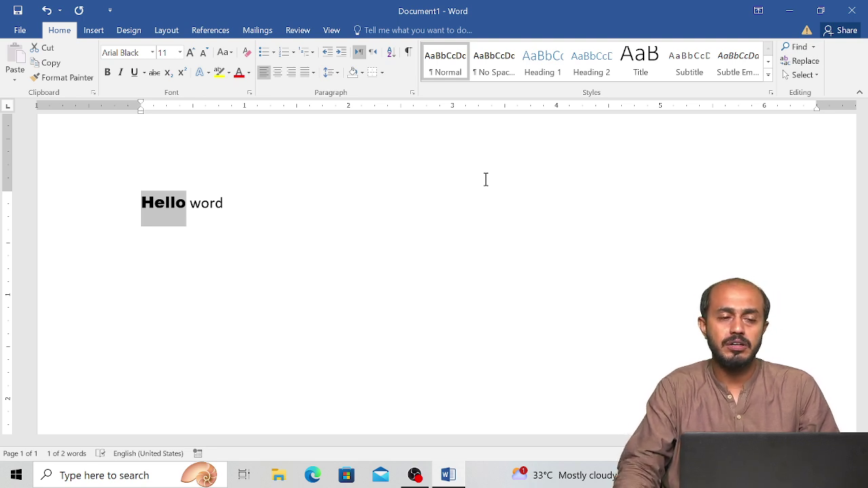
# - Enlarge the selected word "Hello" to font size 26 and further to 48
pyautogui.click(180, 53)
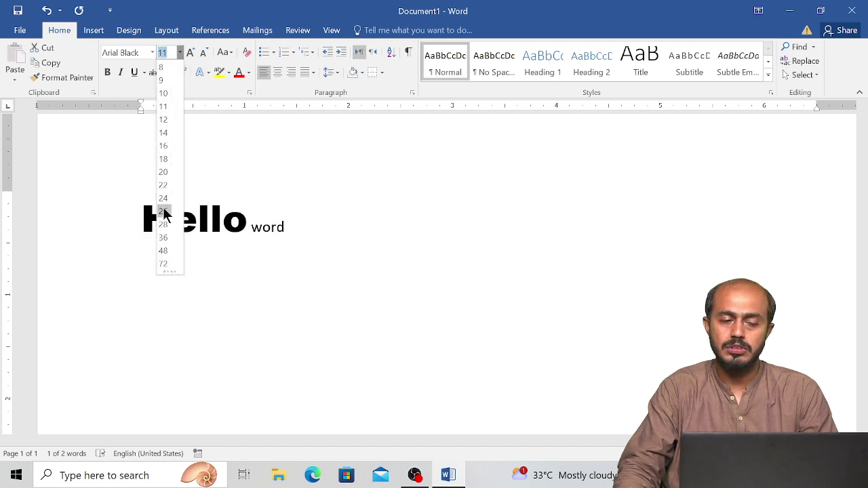
pyautogui.click(164, 211)
pyautogui.click(180, 53)
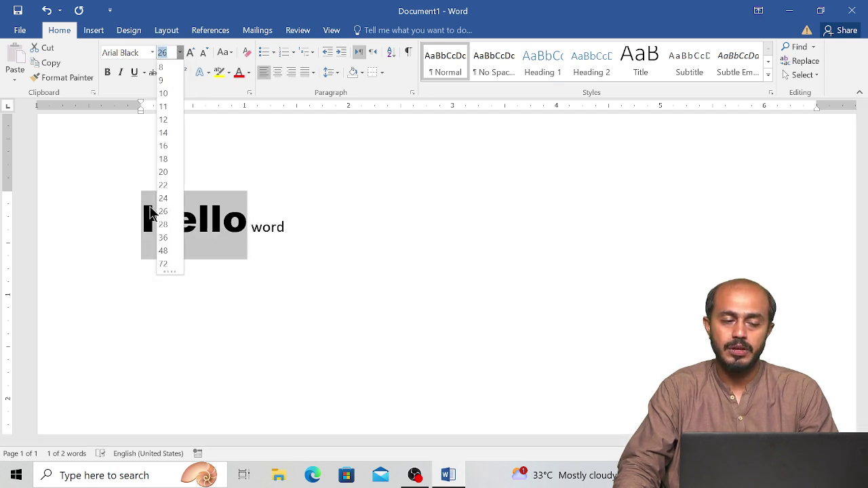
pyautogui.click(164, 250)
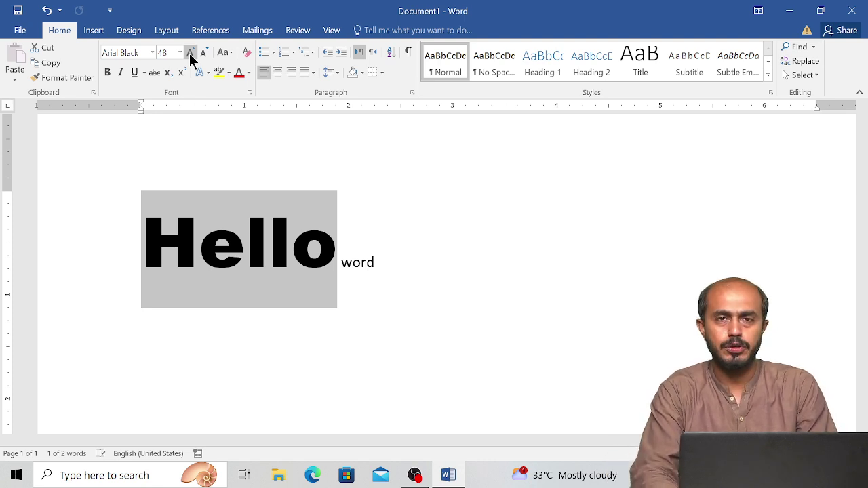
# - Open the On-Screen Keyboard, move it below the "Hello word" line, and keep the word "Hello" selected in the document
pyautogui.press('super')
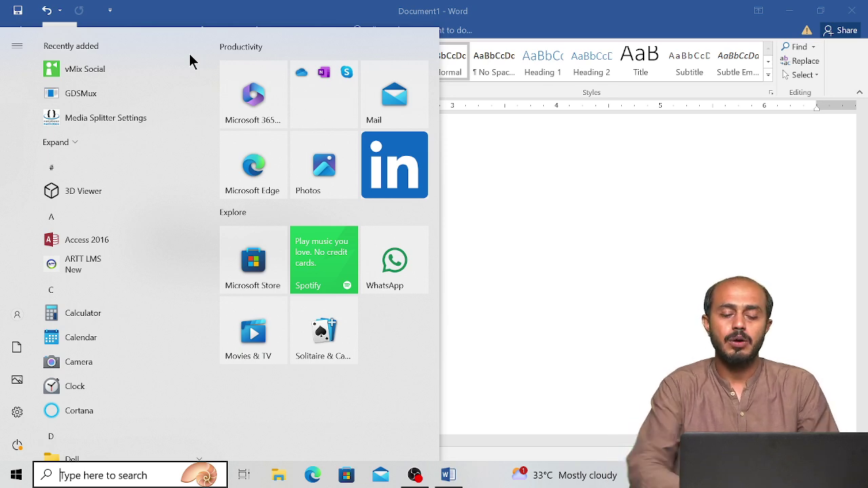
pyautogui.write('on')
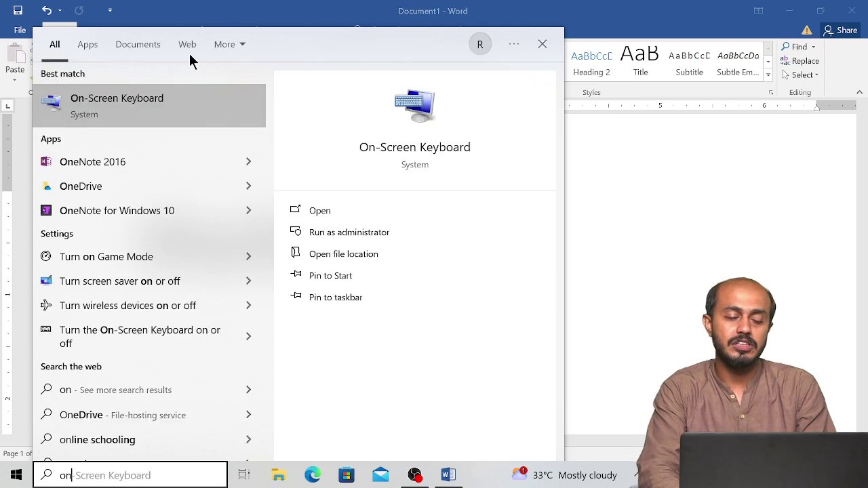
pyautogui.press('Escape')
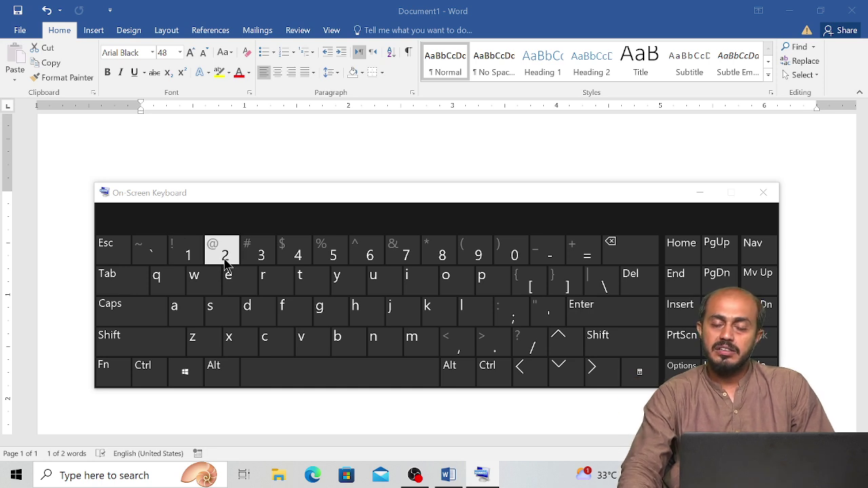
pyautogui.moveTo(267, 202); pyautogui.dragTo(267, 259)
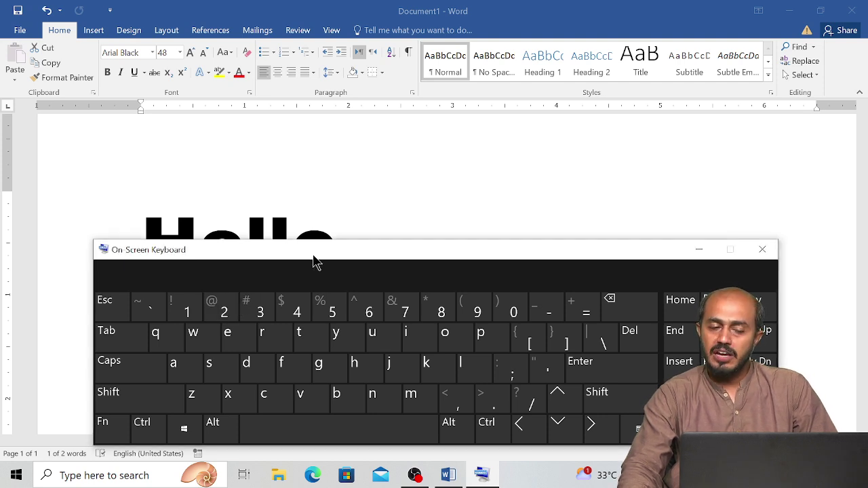
pyautogui.moveTo(314, 261); pyautogui.dragTo(319, 206)
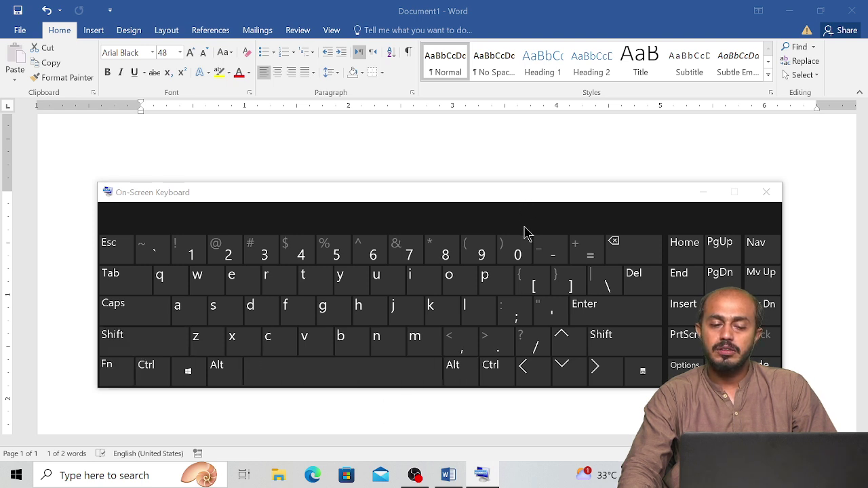
pyautogui.moveTo(524, 195); pyautogui.dragTo(520, 291)
pyautogui.doubleClick(336, 248)
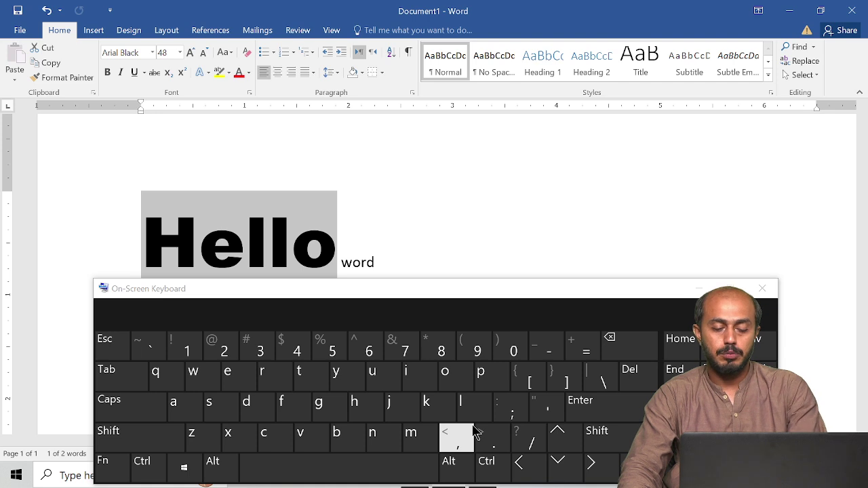
# - Enlarge the selected word "Hello" through the preset font sizes 72 and 90 up to 110
pyautogui.hotkey('ctrl', 'shift')
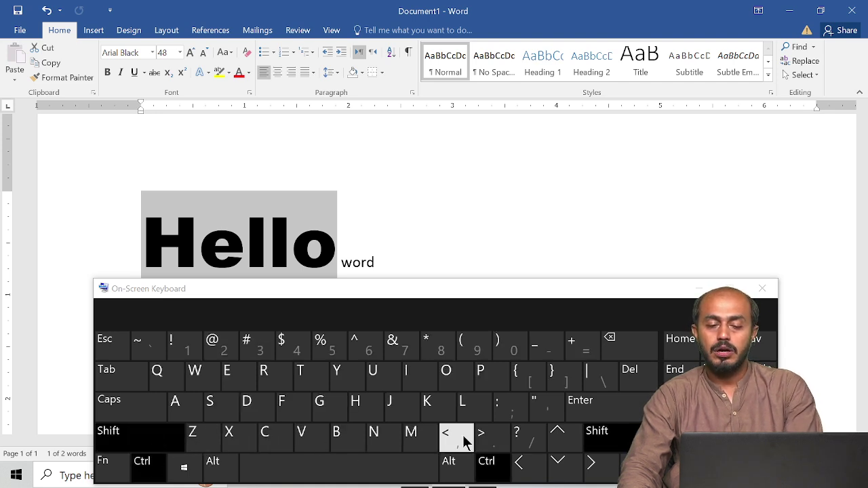
pyautogui.click(480, 441)
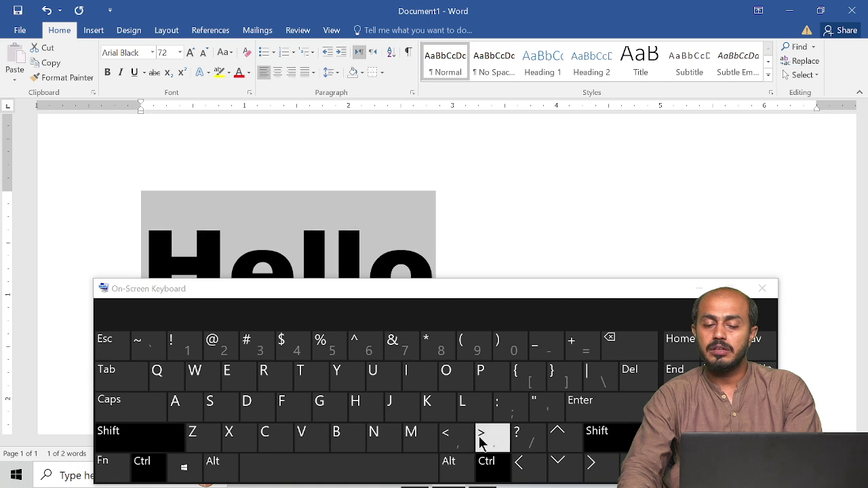
pyautogui.click(480, 441)
pyautogui.click(481, 441)
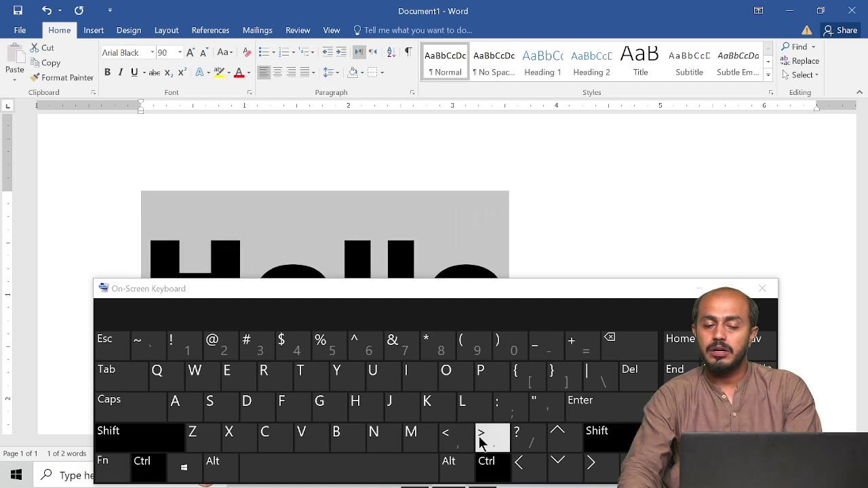
pyautogui.click(480, 441)
pyautogui.click(480, 441)
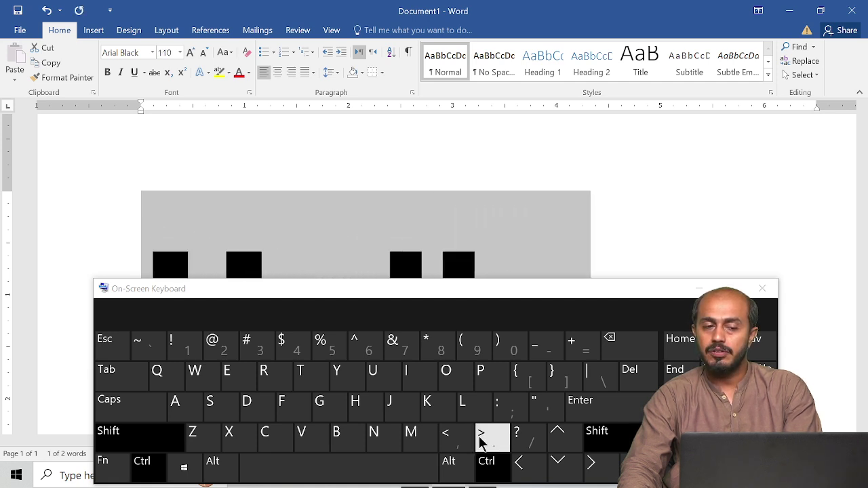
pyautogui.click(480, 440)
# - Shrink the selected word "Hello" through the preset font sizes down to 10
pyautogui.click(446, 436)
pyautogui.click(446, 435)
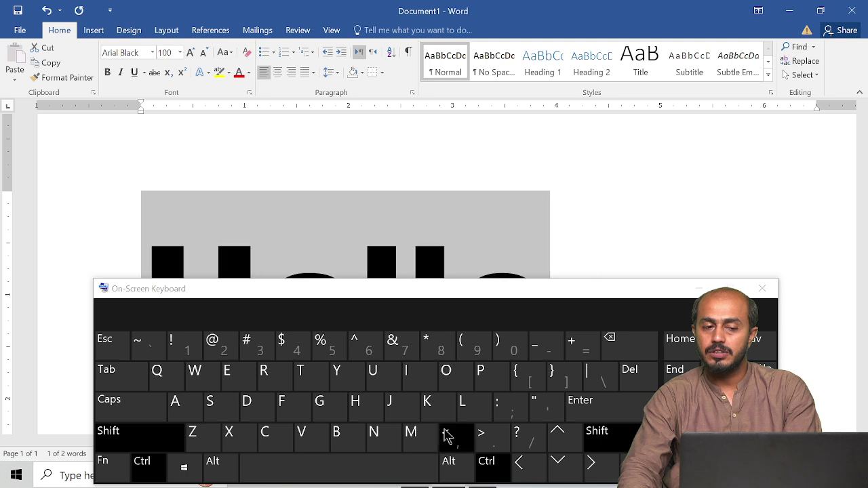
pyautogui.click(446, 435)
pyautogui.click(446, 435)
pyautogui.click(446, 436)
pyautogui.click(446, 436)
pyautogui.click(446, 435)
pyautogui.click(447, 435)
pyautogui.click(446, 435)
pyautogui.click(446, 435)
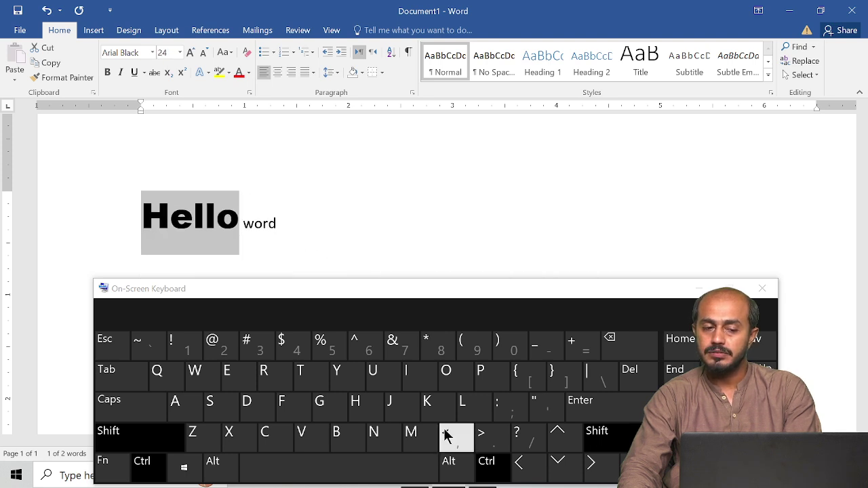
pyautogui.click(446, 435)
pyautogui.click(447, 436)
pyautogui.click(446, 435)
pyautogui.click(446, 435)
pyautogui.click(446, 435)
pyautogui.click(446, 435)
pyautogui.click(446, 435)
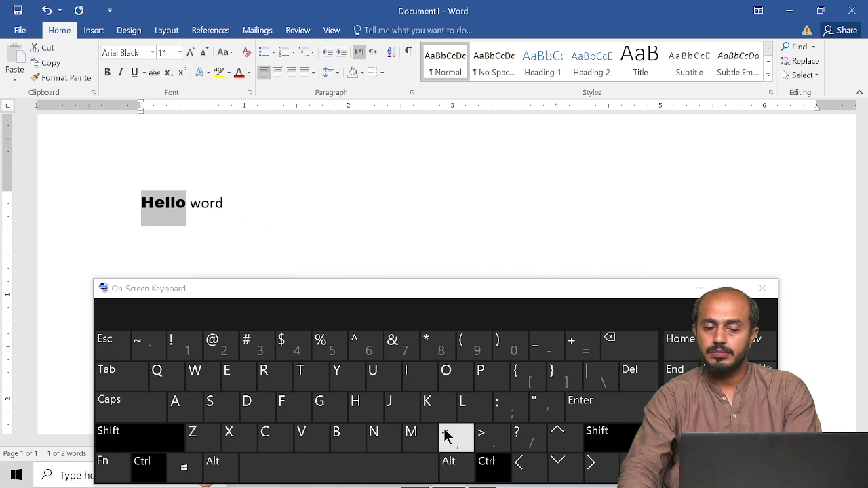
pyautogui.click(447, 435)
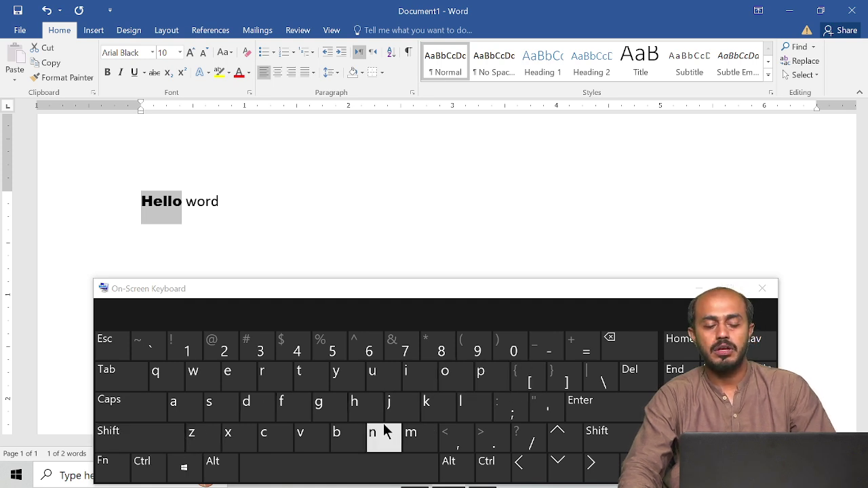
# - Grow the word "Hello" one point at a time to 13, and shrink it one point at a time back to 10
pyautogui.press('ctrl')
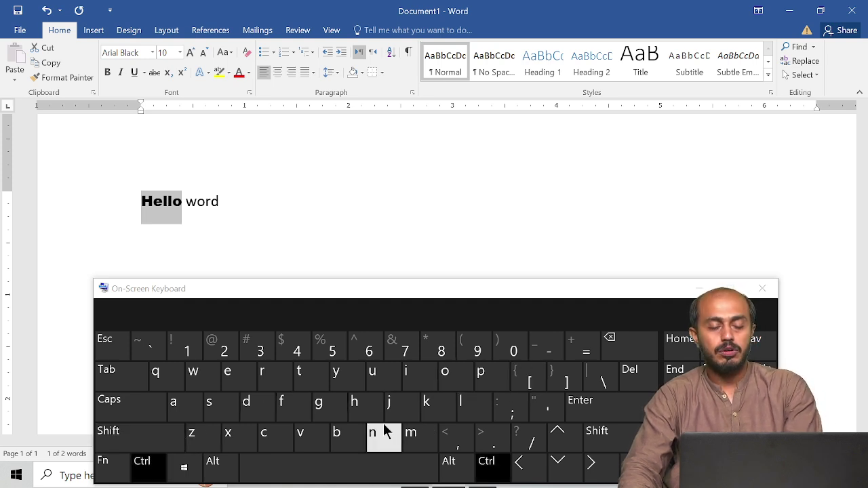
pyautogui.click(568, 383)
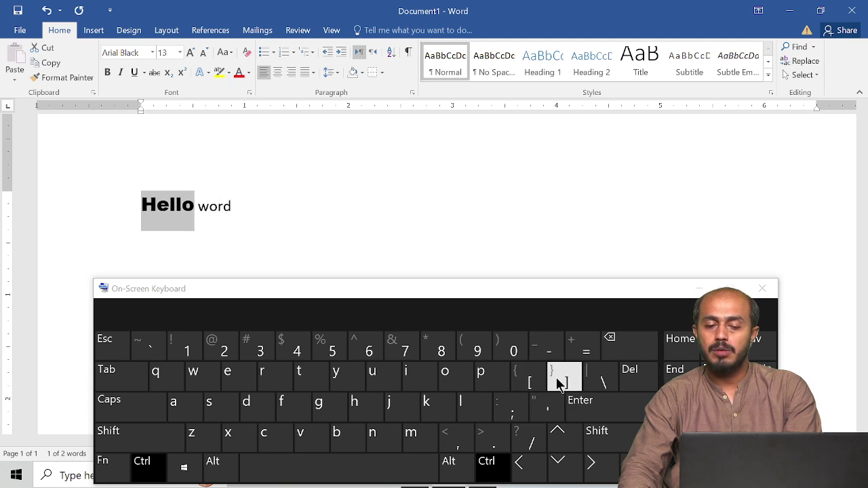
pyautogui.moveTo(560, 384); pyautogui.dragTo(536, 381)
pyautogui.click(560, 383)
pyautogui.click(536, 382)
pyautogui.click(537, 382)
pyautogui.click(536, 382)
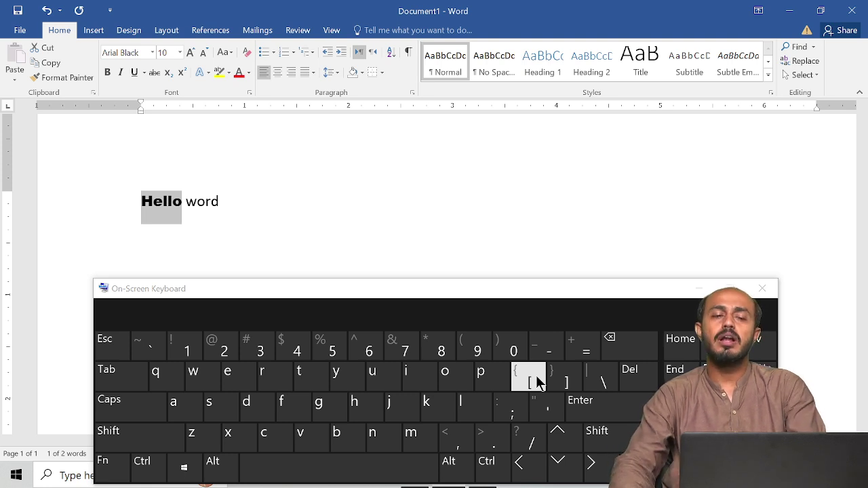
# - Check the preset font sizes, reselect the word "Hello", and enlarge it through the presets to 28
pyautogui.click(180, 53)
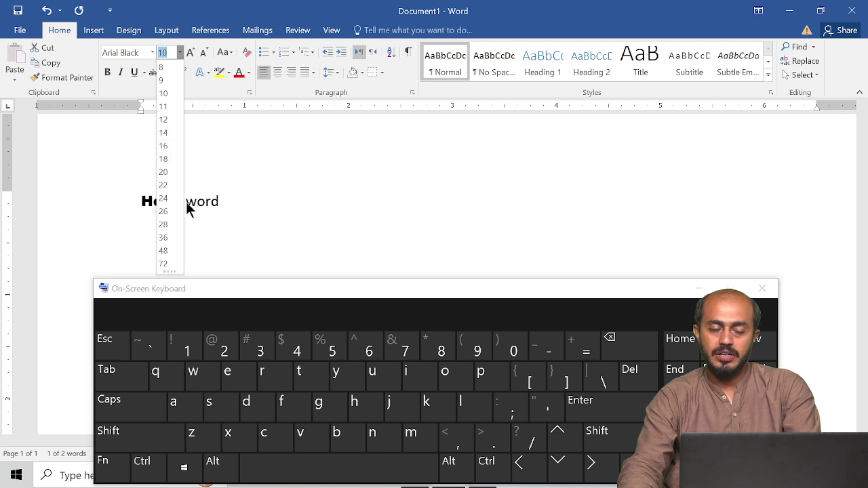
pyautogui.click(226, 207)
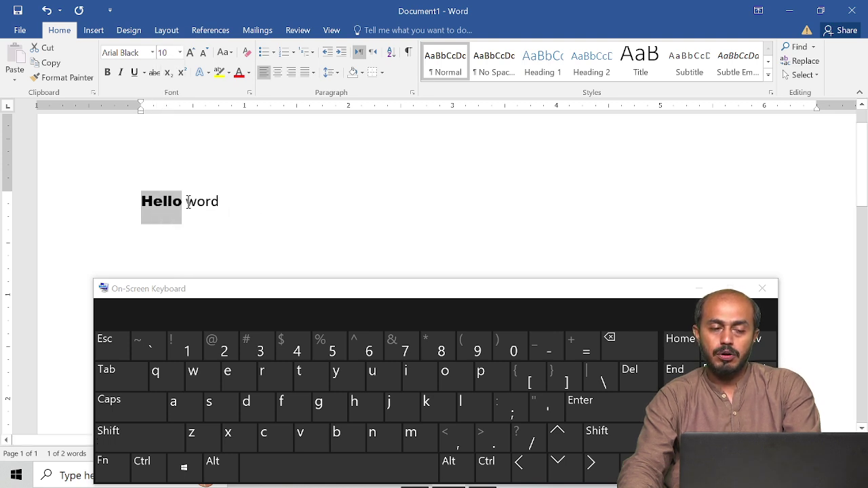
pyautogui.moveTo(185, 203); pyautogui.dragTo(140, 203)
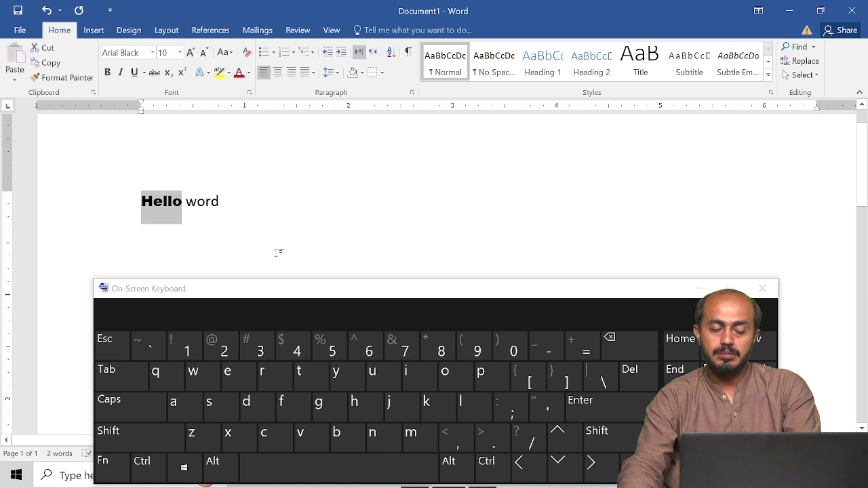
pyautogui.hotkey('ctrl', 'shift', '.')
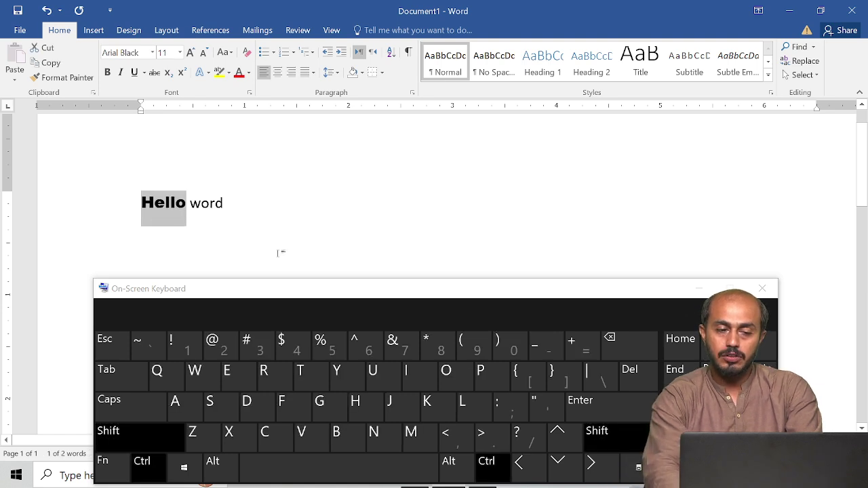
pyautogui.hotkey('ctrl', 'shift', '.')
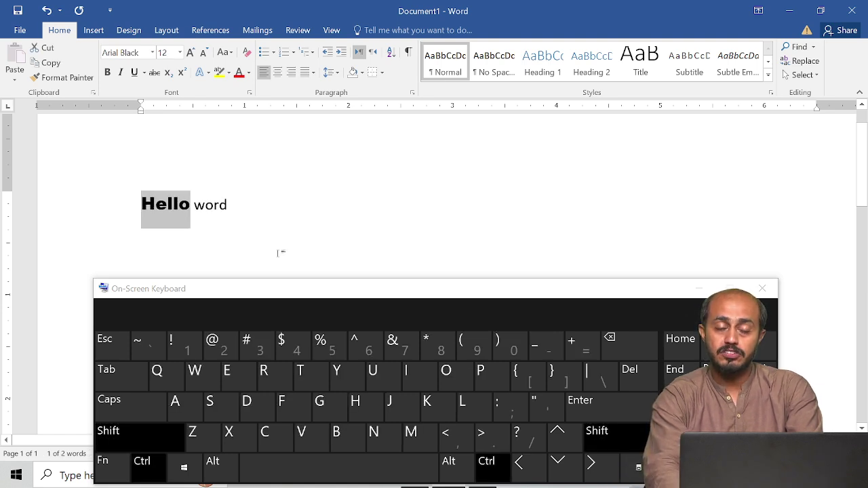
pyautogui.hotkey('ctrl', 'shift', '.')
pyautogui.hotkey('ctrl', 'shift', '.')
pyautogui.hotkey('ctrl', 'shift', '.')
pyautogui.hotkey('ctrl', 'shift', '.')
pyautogui.hotkey('ctrl', 'shift', '.')
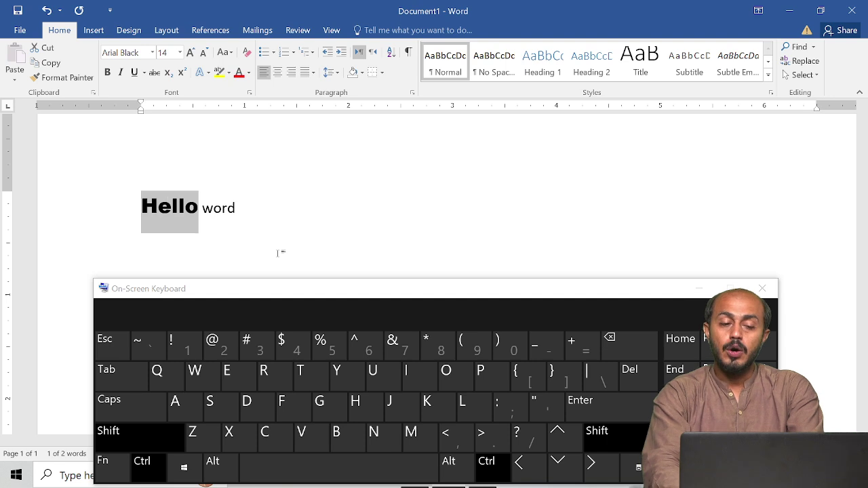
pyautogui.hotkey('ctrl', 'shift', '.')
pyautogui.hotkey('ctrl', 'shift', '.')
pyautogui.hotkey('ctrl', 'shift', '.')
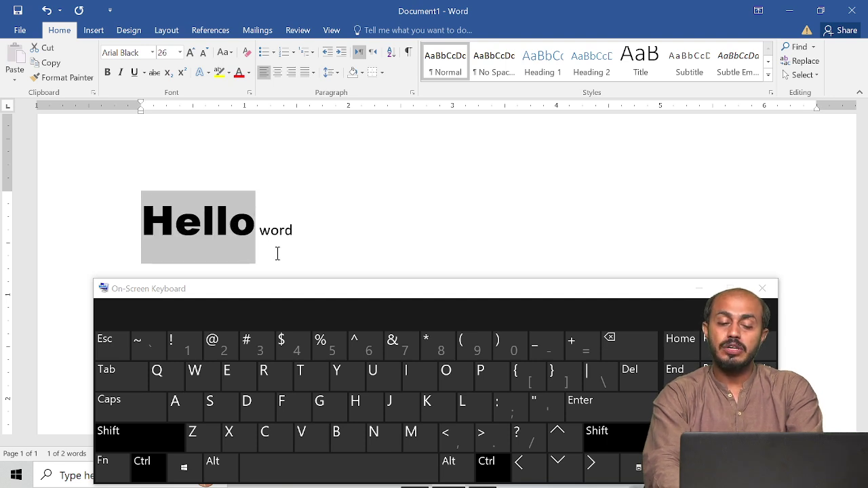
# - Compare the preset font sizes above 28 and enlarge the word "Hello" through 36 and 48 to 72
pyautogui.click(180, 53)
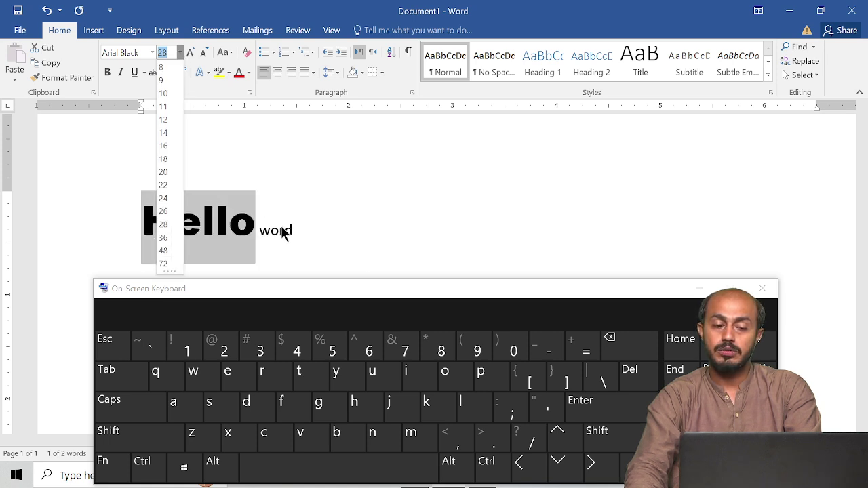
pyautogui.click(382, 211)
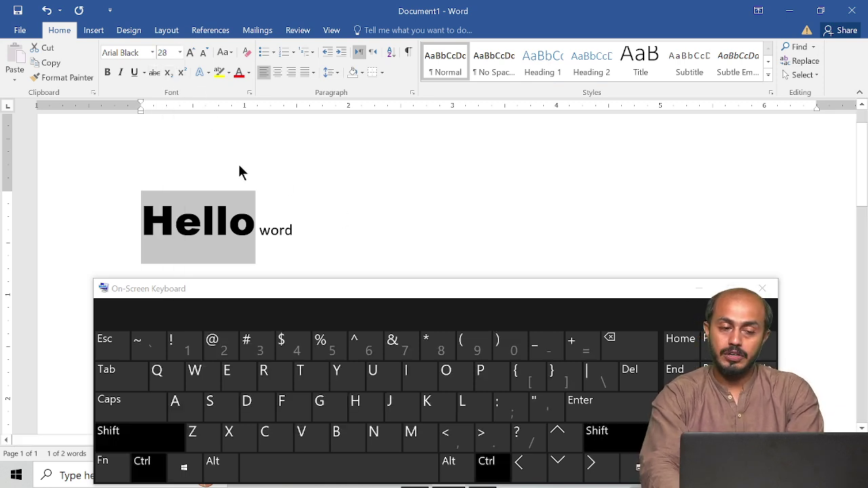
pyautogui.hotkey('ctrl', 'shift', '.')
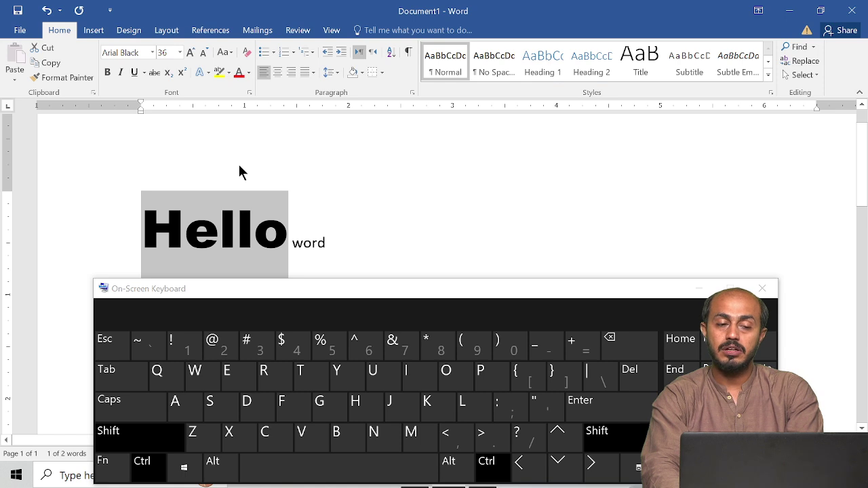
pyautogui.hotkey('ctrl', 'shift', '.')
pyautogui.hotkey('ctrl', 'shift', '.')
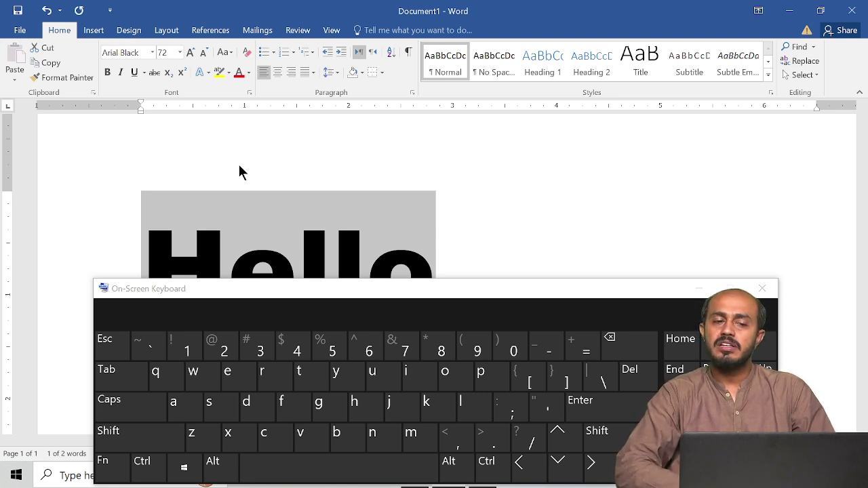
# - Reduce the font size of the word "Hello" one point at a time to 60
pyautogui.press('ctrl')
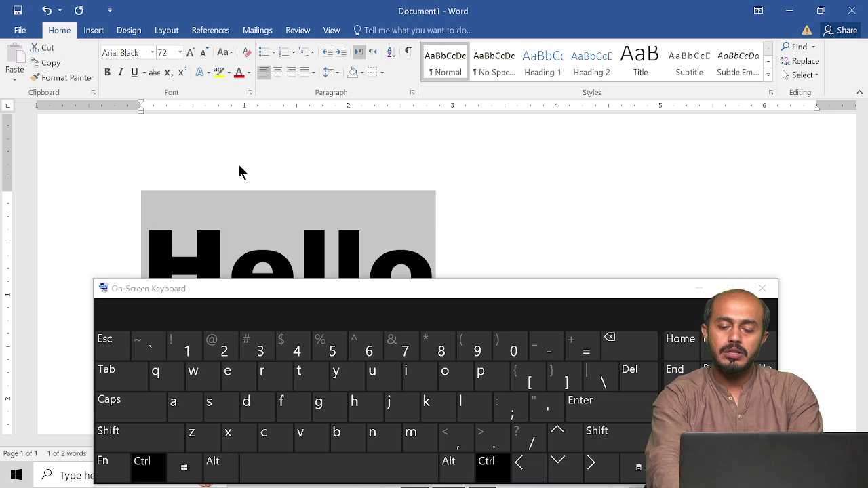
pyautogui.hotkey('ctrl', '[')
pyautogui.hotkey('ctrl', '[')
pyautogui.hotkey('ctrl', '[')
pyautogui.hotkey('ctrl', '[')
pyautogui.hotkey('ctrl', '[')
pyautogui.hotkey('ctrl', '[')
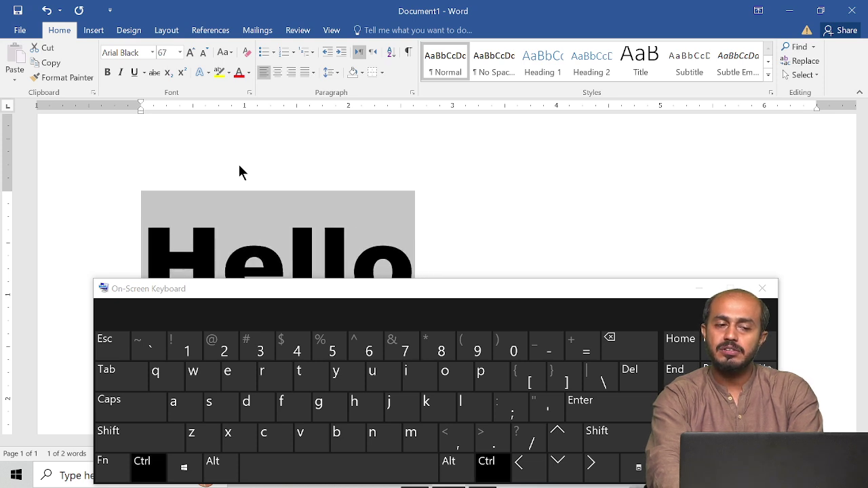
pyautogui.hotkey('ctrl', '[')
pyautogui.hotkey('ctrl', '[')
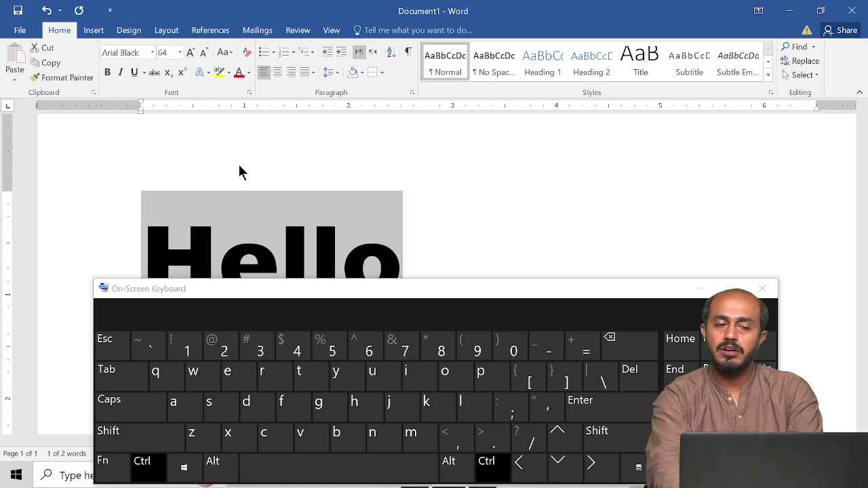
pyautogui.hotkey('ctrl', '[')
pyautogui.hotkey('ctrl', '[')
pyautogui.hotkey('ctrl', '[')
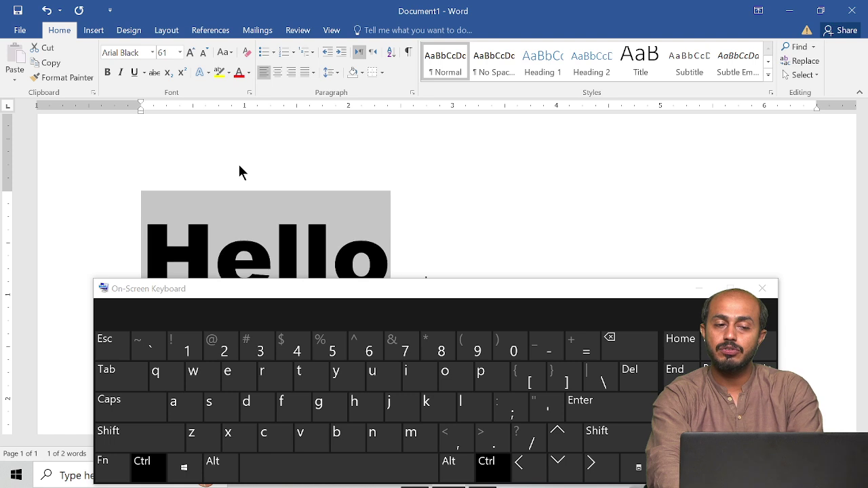
pyautogui.hotkey('ctrl', '[')
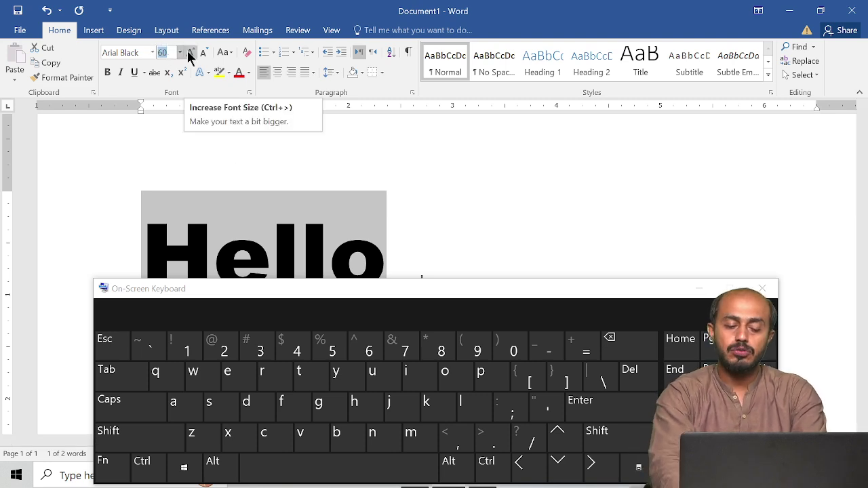
# - Set the font size of the word "Hello" to 14 and view the Change Case options without choosing one
pyautogui.write('14')
pyautogui.press('Return')
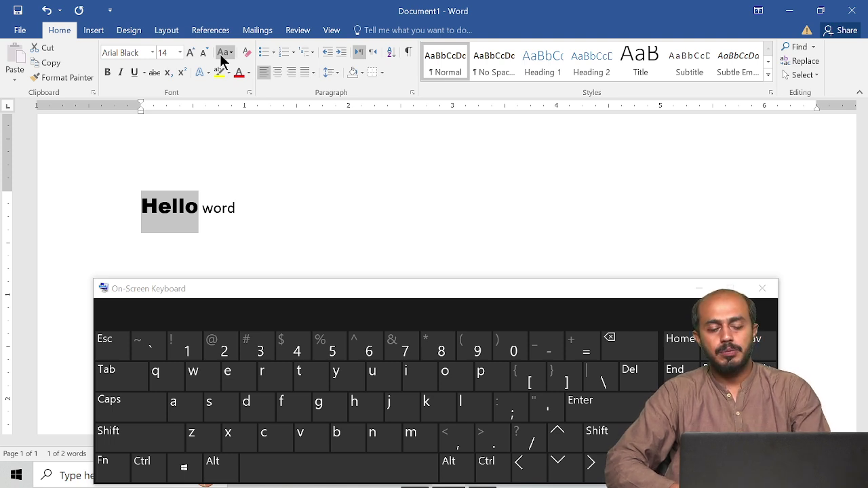
pyautogui.keyDown('ctrl'); pyautogui.click(222, 59); pyautogui.keyUp('ctrl')
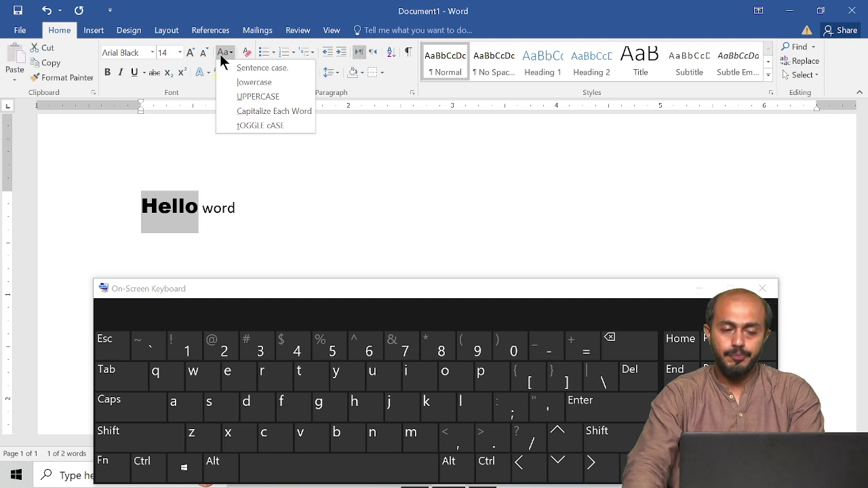
pyautogui.press('Escape')
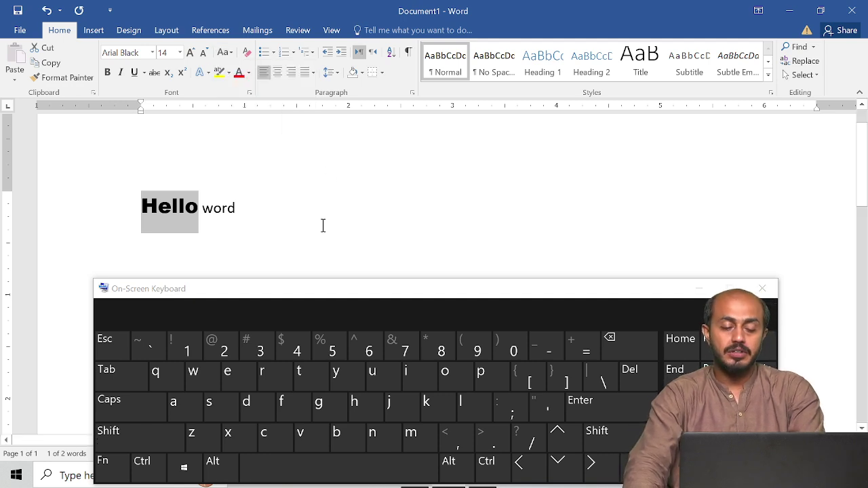
# - Delete all the text in the document
pyautogui.hotkey('ctrl', 'a')
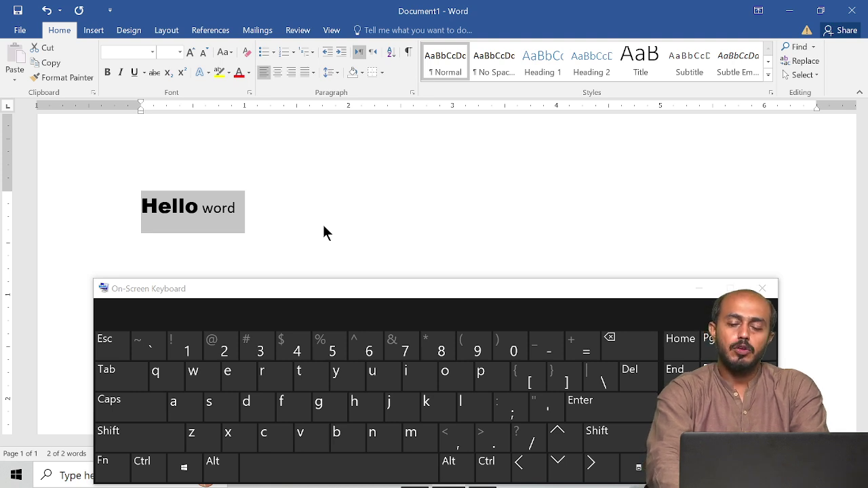
pyautogui.press('Delete')
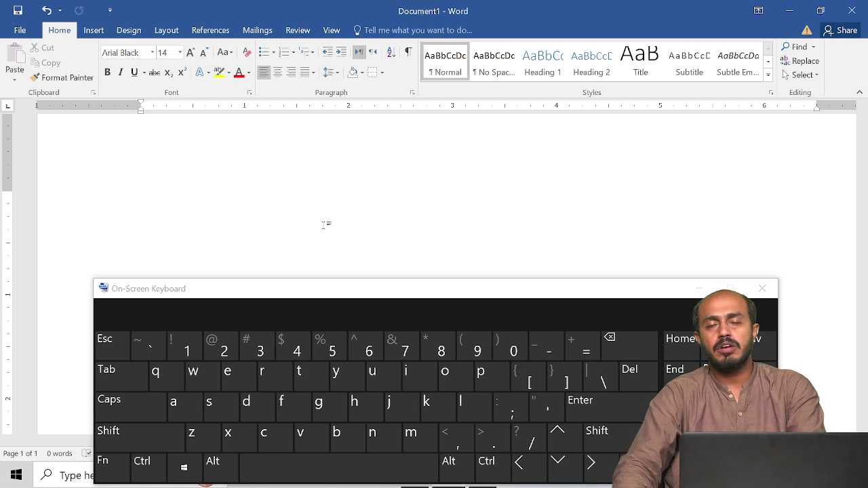
pyautogui.write('=')
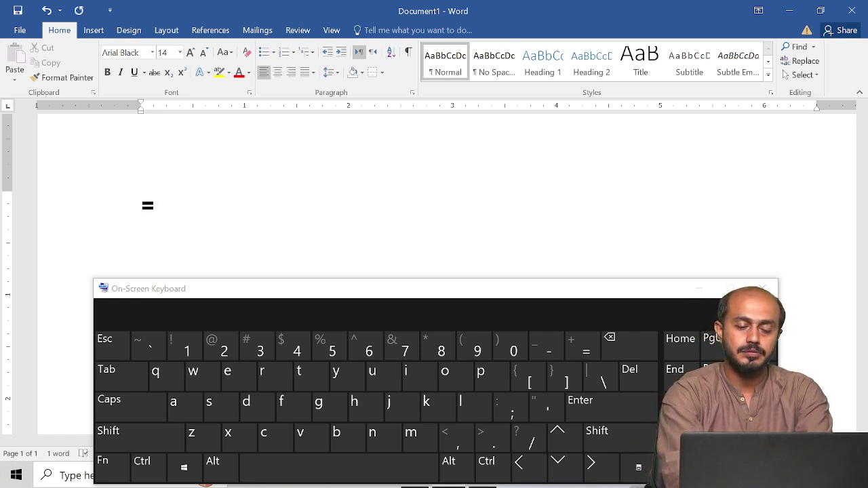
pyautogui.write('rand')
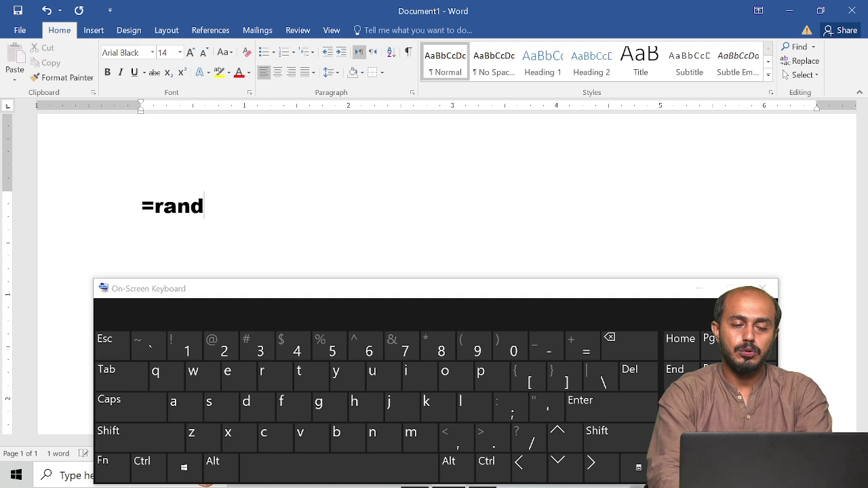
pyautogui.press('BackSpace')
pyautogui.press('BackSpace')
pyautogui.press('BackSpace')
pyautogui.press('BackSpace')
pyautogui.press('BackSpace')
pyautogui.press('BackSpace')
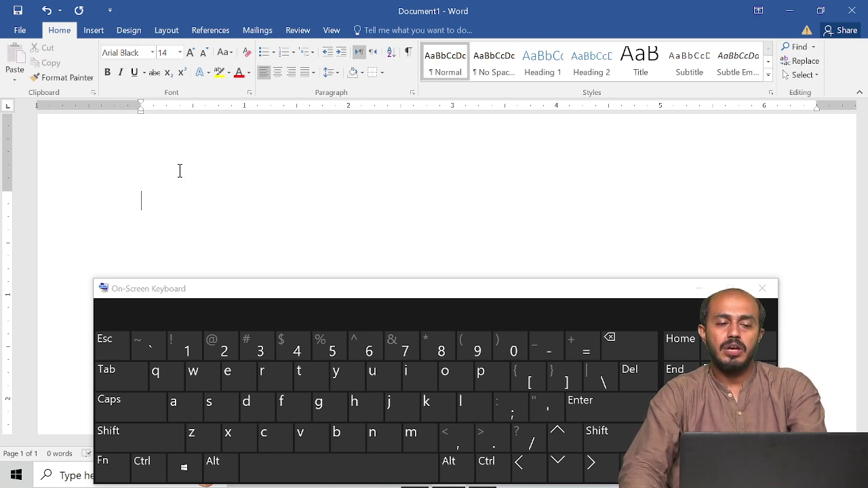
# - Clear the leftover formatting in the empty document and generate sample paragraphs with =rand()
pyautogui.click(248, 55)
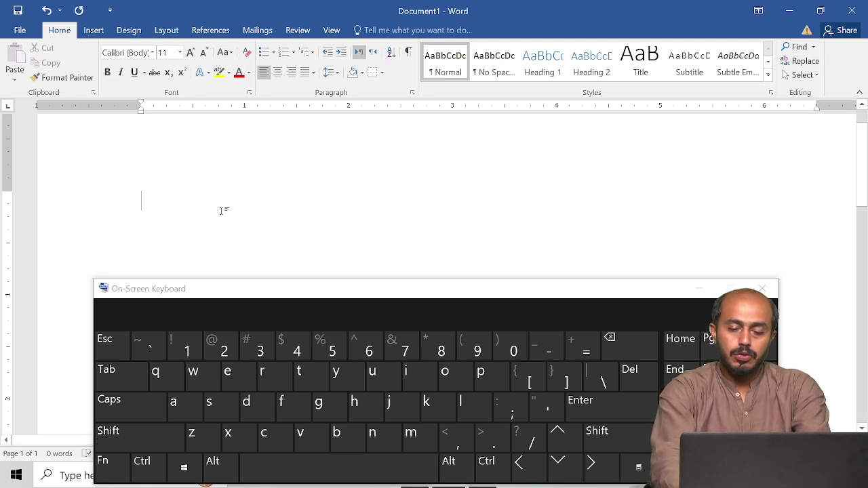
pyautogui.write('=')
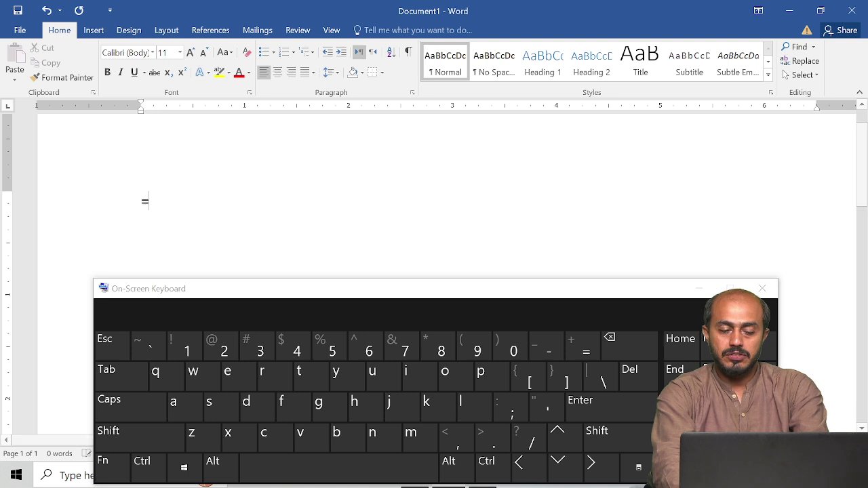
pyautogui.write('ran')
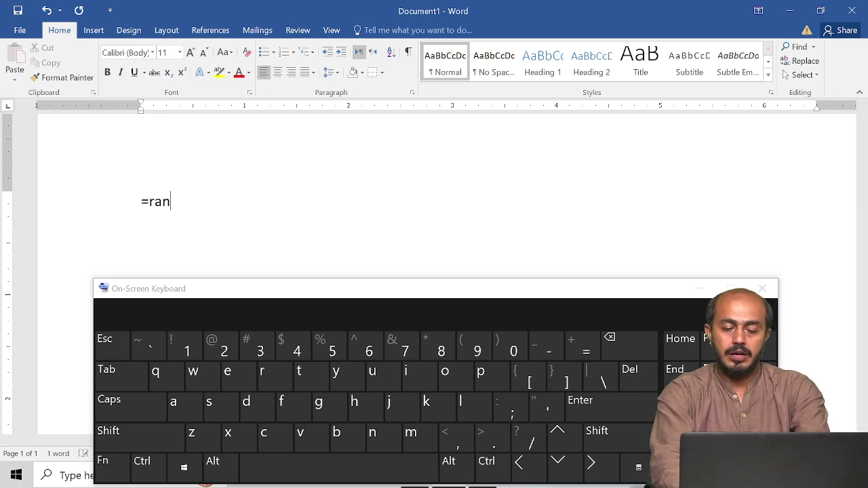
pyautogui.write('d()')
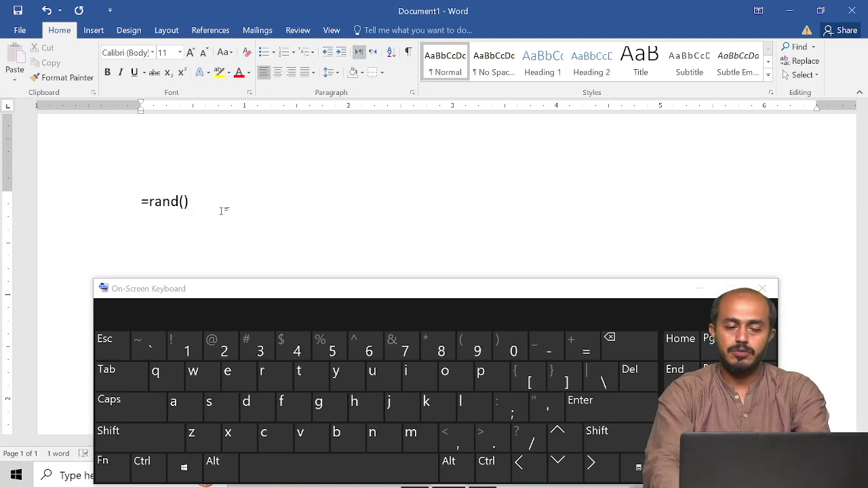
pyautogui.press('Return')
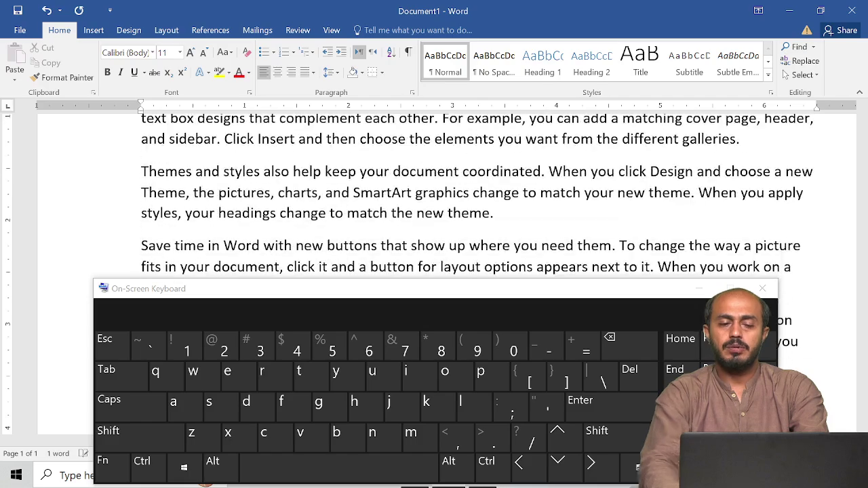
# - Close the On-Screen Keyboard and look over the generated sample paragraphs from the end back to the beginning
pyautogui.press('ctrl+super+o')
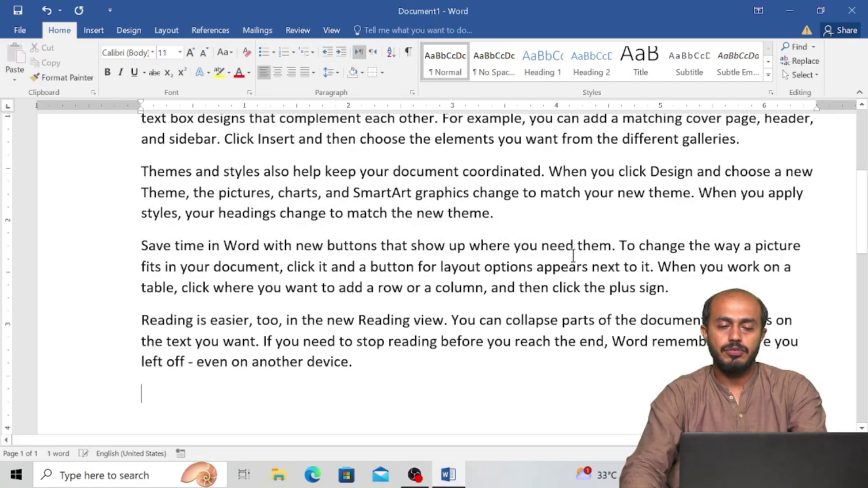
pyautogui.scroll(1, 514, 265)
pyautogui.scroll(-4, 513, 265)
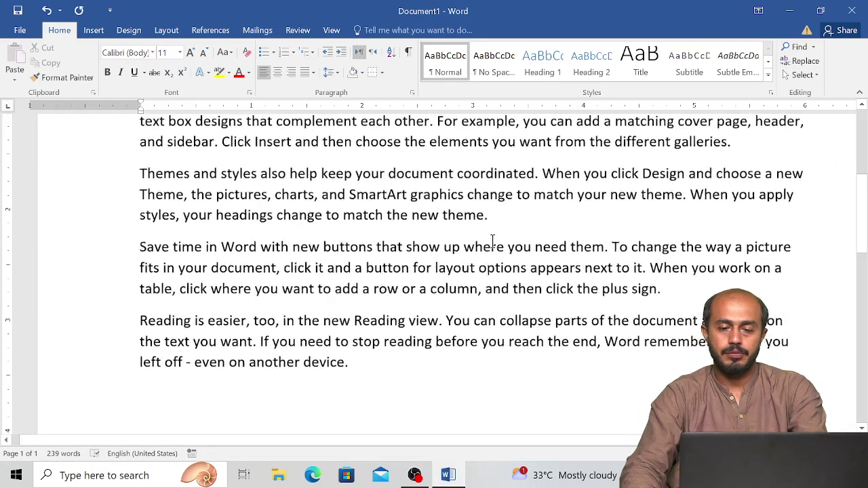
pyautogui.scroll(1, 488, 241)
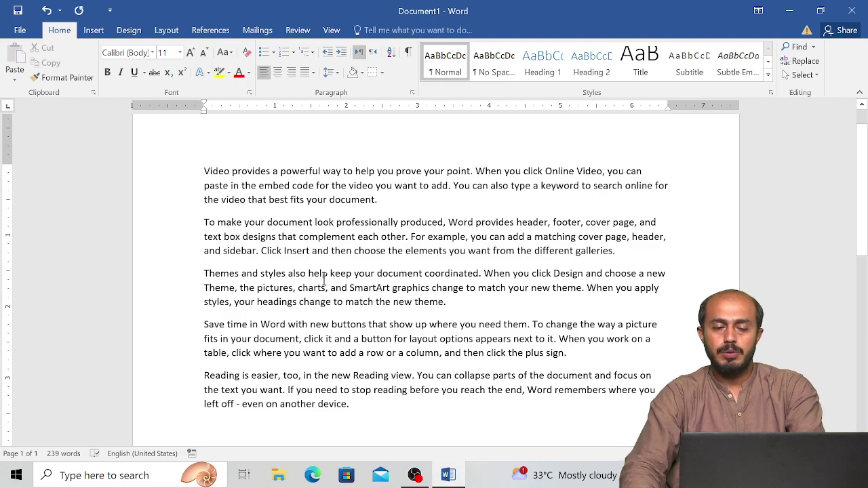
pyautogui.scroll(2, 324, 278)
pyautogui.scroll(3, 324, 278)
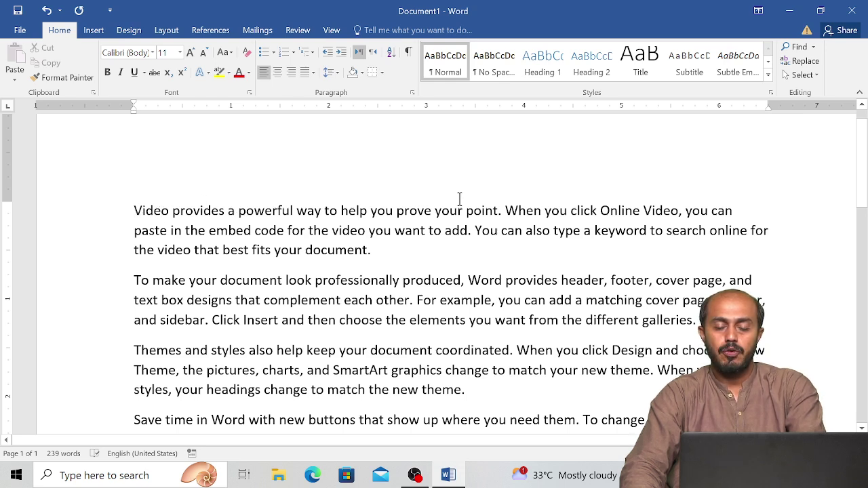
# - Change the case of the whole first paragraph to lowercase
pyautogui.click(382, 250)
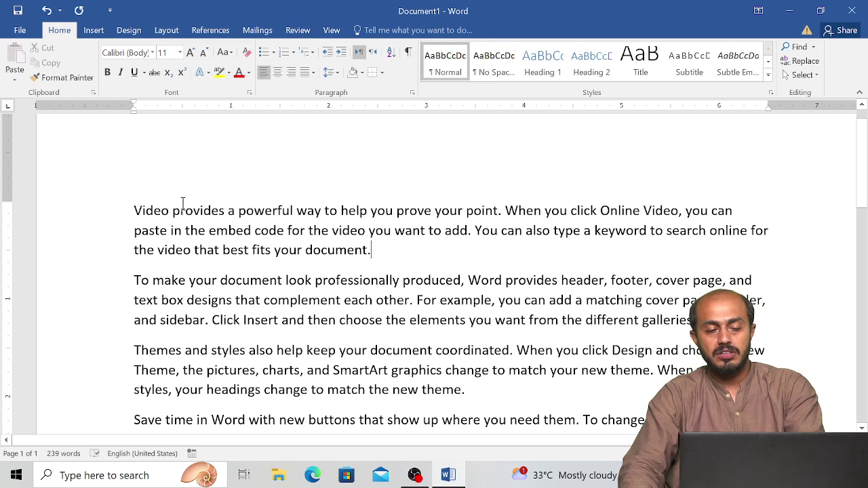
pyautogui.click(145, 209)
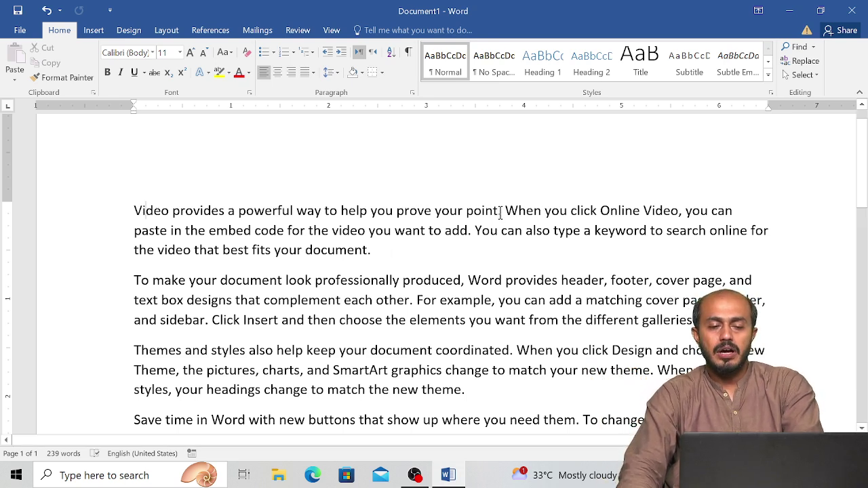
pyautogui.moveTo(415, 252); pyautogui.dragTo(136, 181)
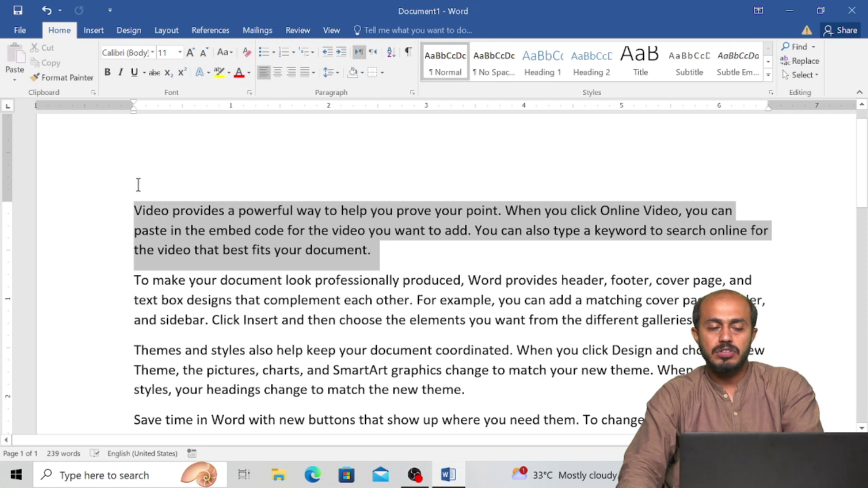
pyautogui.click(226, 54)
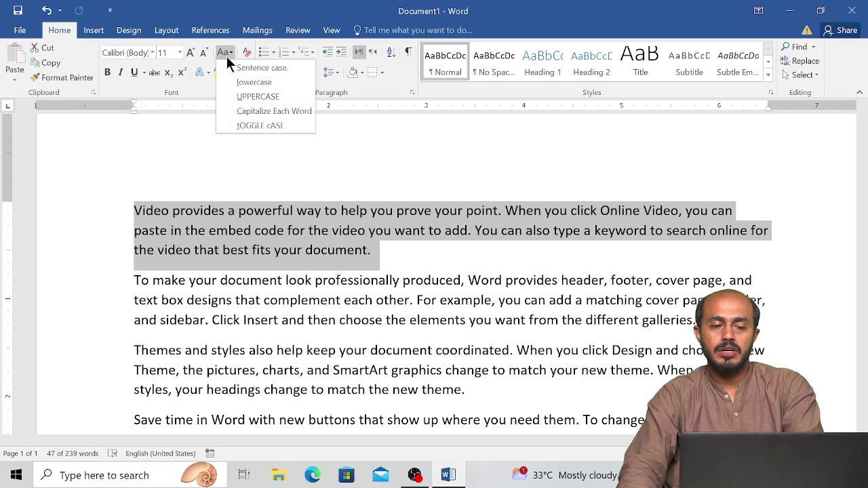
pyautogui.click(254, 82)
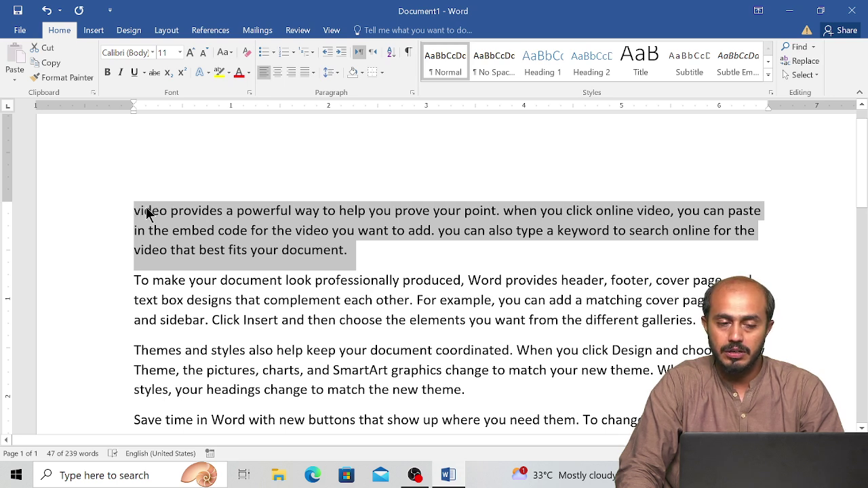
# - Change the first paragraph to UPPERCASE and then to Capitalize Each Word
pyautogui.click(231, 55)
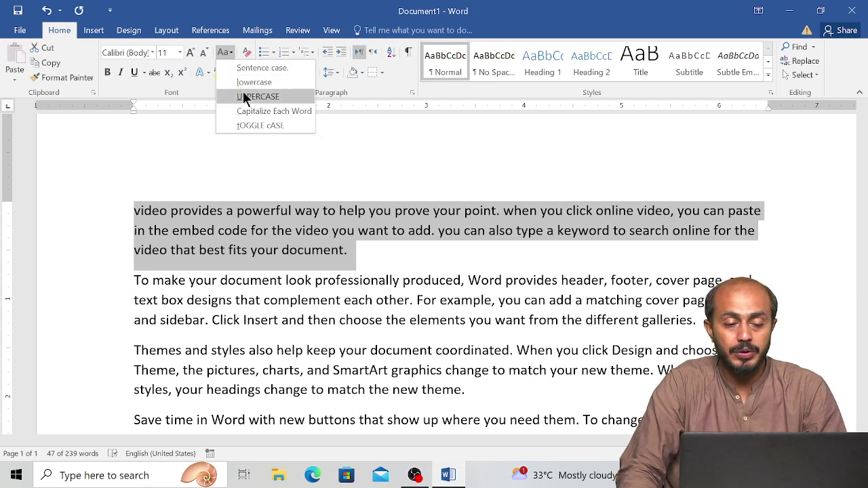
pyautogui.click(246, 97)
pyautogui.click(229, 55)
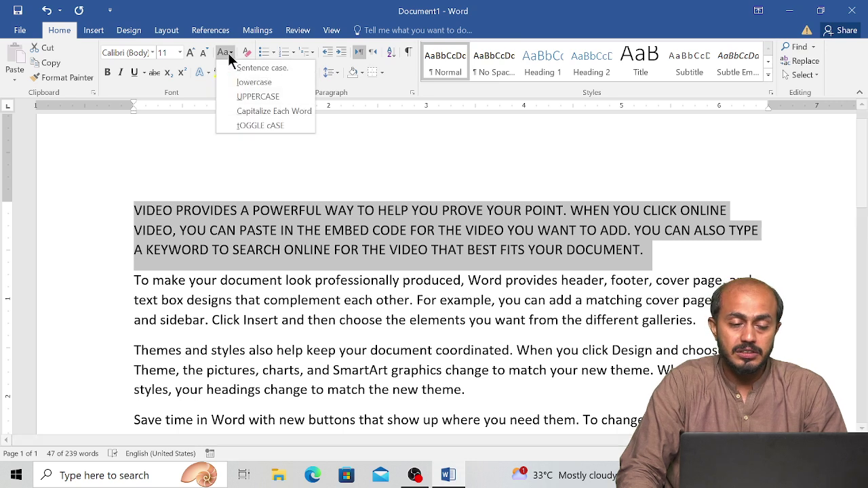
pyautogui.click(260, 109)
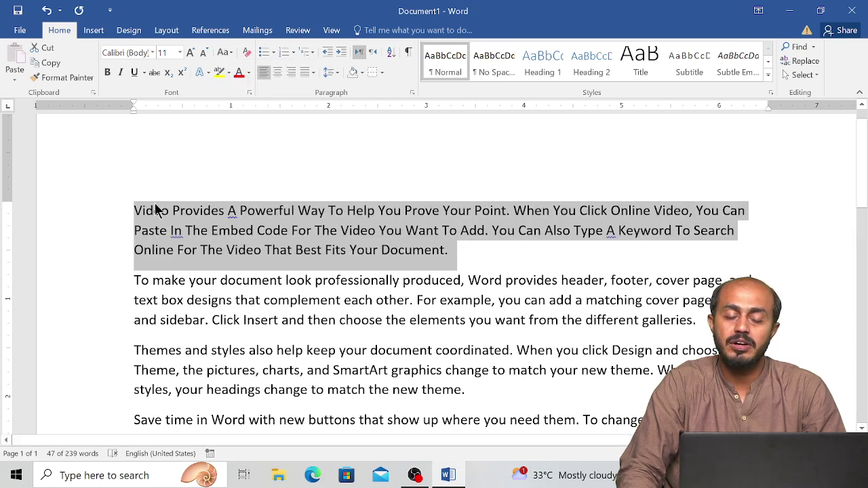
# - Change only the phrase "Way To Help You Prove" in the first paragraph to UPPERCASE
pyautogui.click(223, 53)
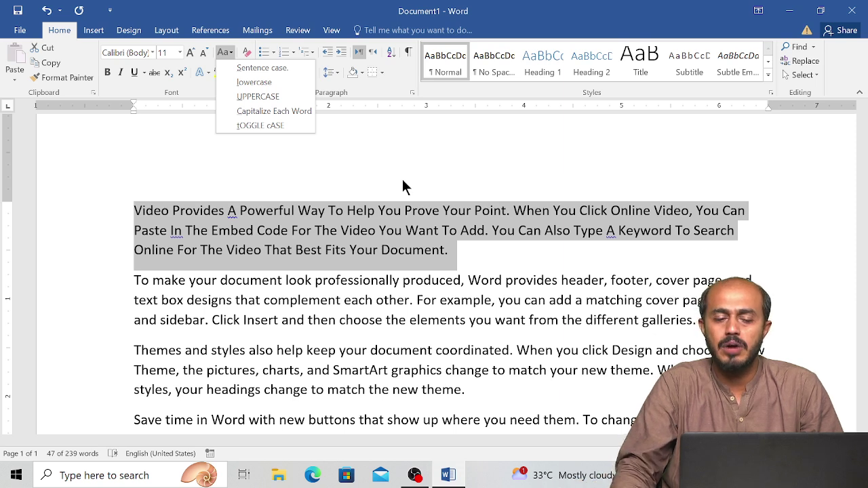
pyautogui.press('Escape')
pyautogui.click(437, 210)
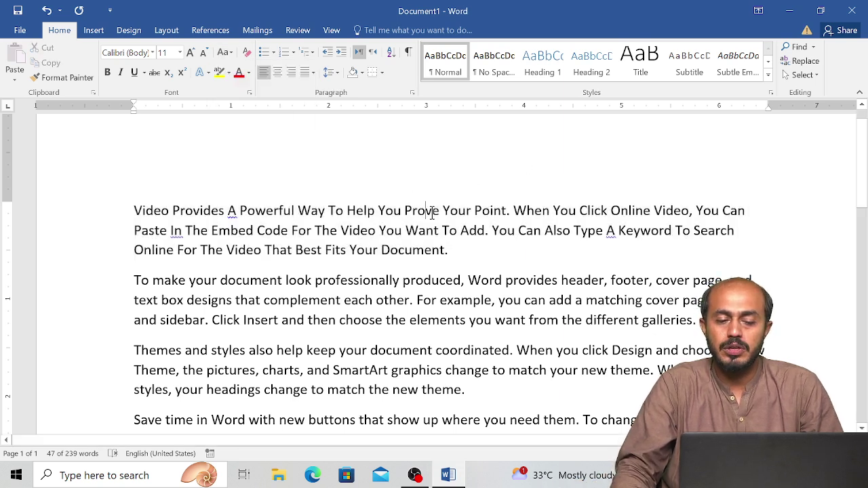
pyautogui.moveTo(442, 210); pyautogui.dragTo(298, 211)
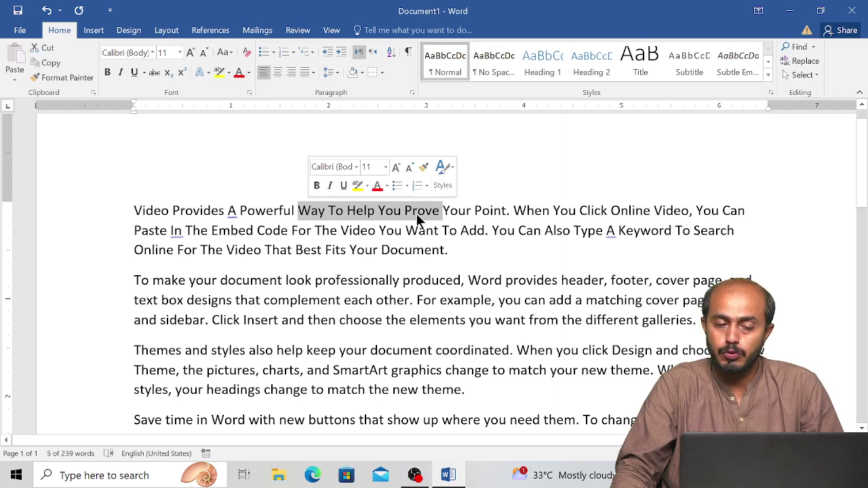
pyautogui.click(231, 53)
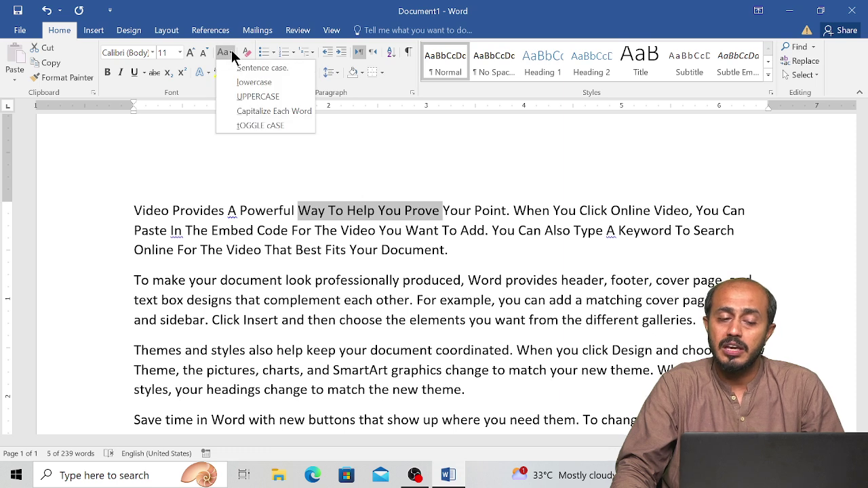
pyautogui.click(252, 96)
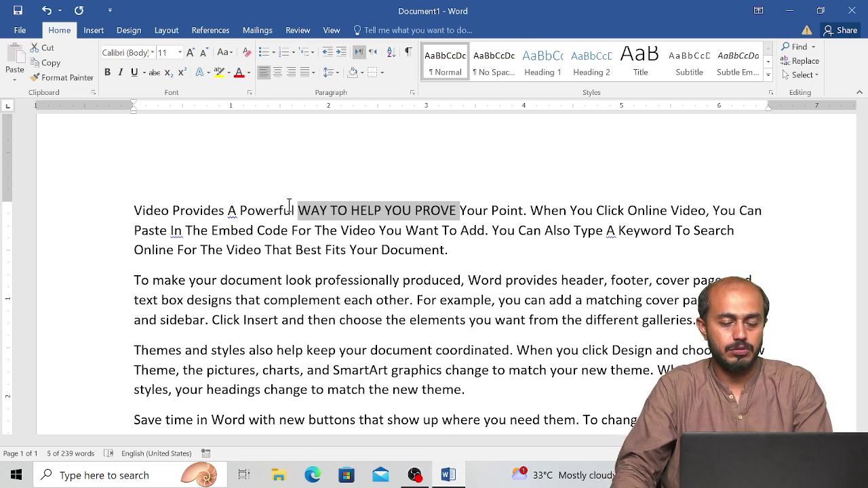
# - Cycle the selected phrase "WAY TO HELP YOU PROVE" repeatedly through the available letter cases, ending in lowercase
pyautogui.hotkey('shift', 'F3')
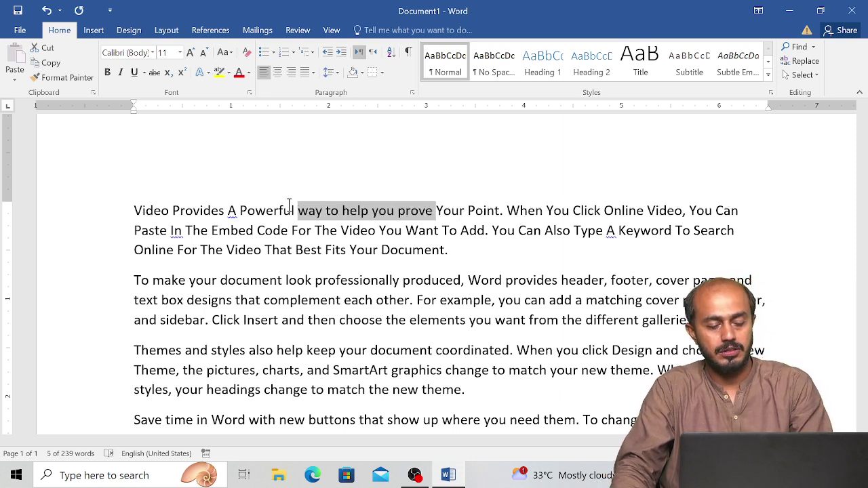
pyautogui.hotkey('shift', 'F3')
pyautogui.hotkey('shift', 'F3')
pyautogui.hotkey('shift', 'F3')
pyautogui.hotkey('shift', 'F3')
pyautogui.hotkey('shift', 'F3')
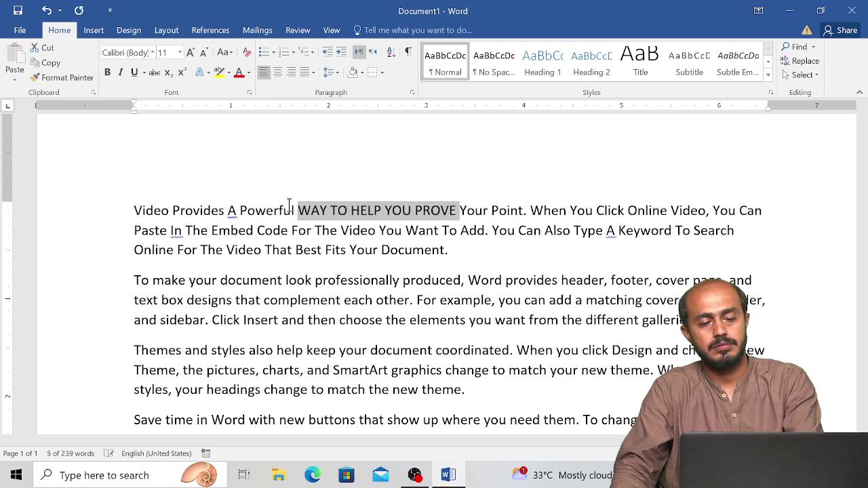
pyautogui.hotkey('shift', 'F3')
pyautogui.hotkey('shift', 'F3')
pyautogui.hotkey('shift', 'F3')
pyautogui.hotkey('shift', 'F3')
pyautogui.hotkey('shift', 'F3')
pyautogui.hotkey('shift', 'F3')
pyautogui.hotkey('shift', 'F3')
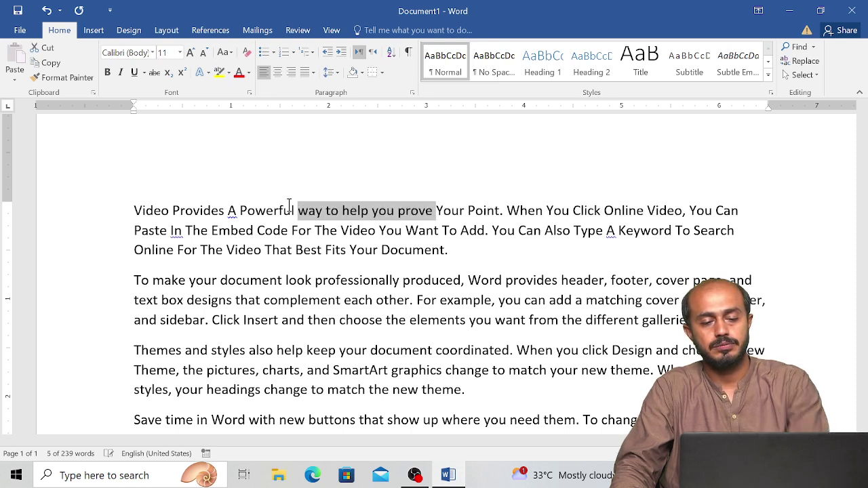